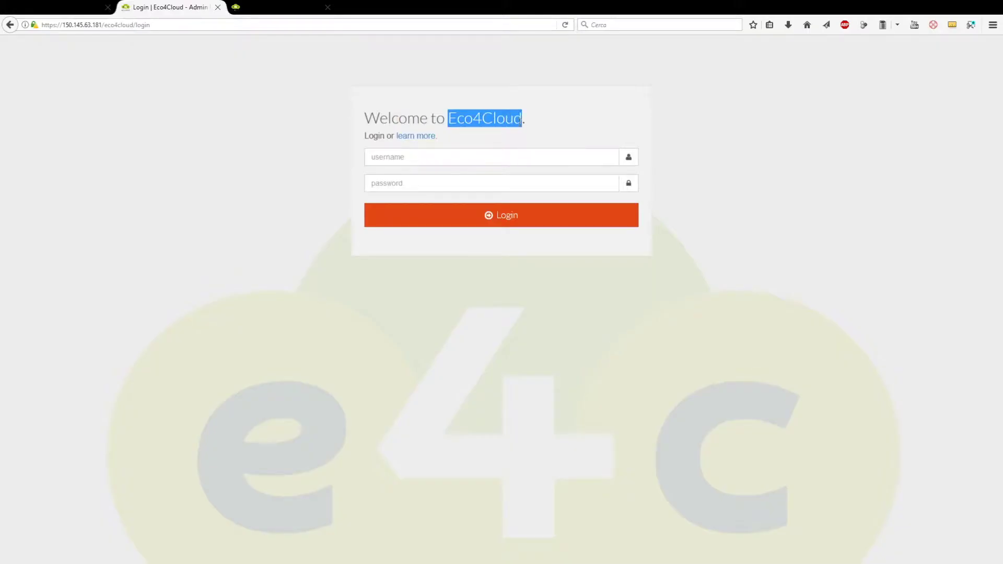
Return to the 150.145.63.181 login page and enter the administrator credentials.
click(282, 8)
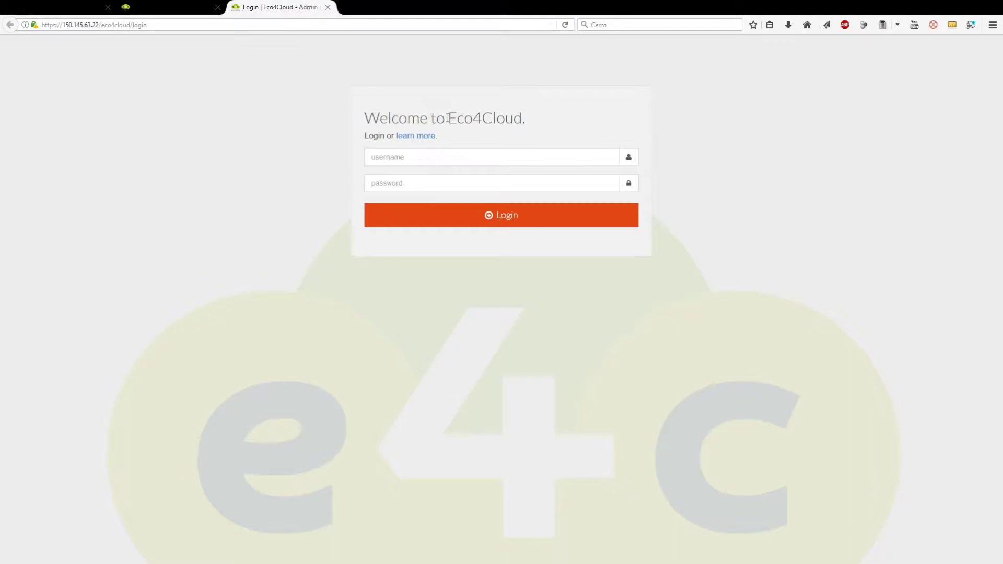
drag(447, 117, 522, 118)
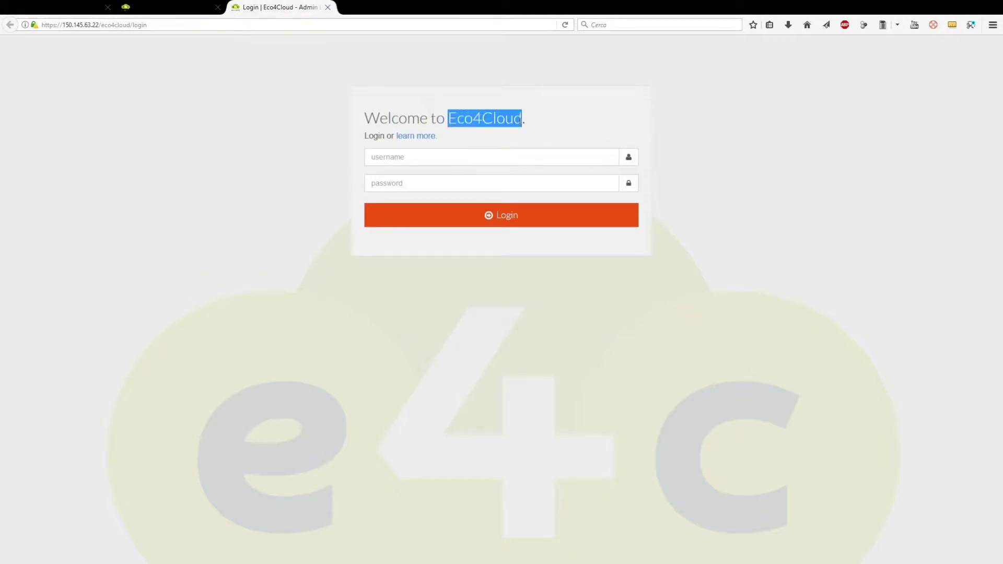
click(171, 12)
click(425, 155)
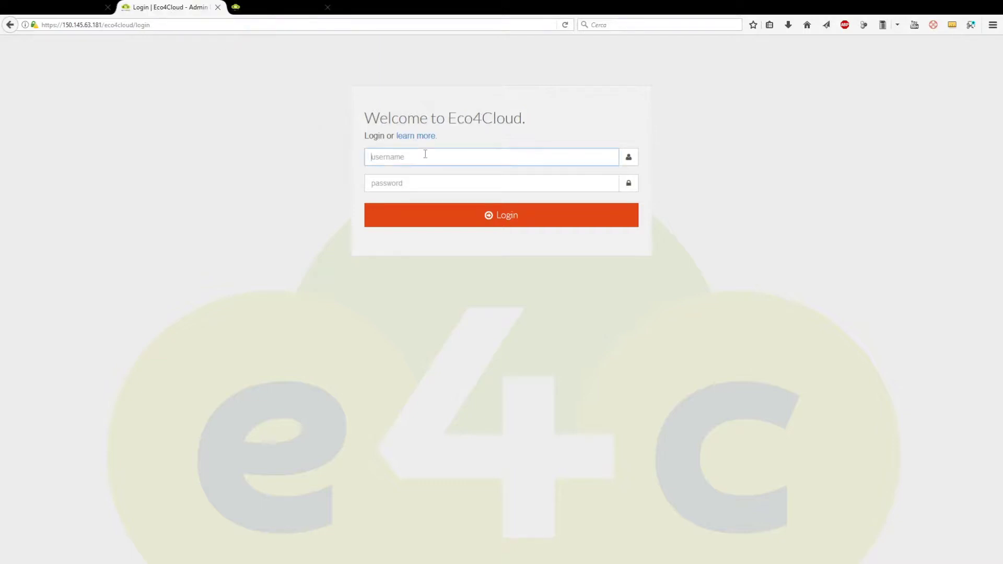
text(admin)
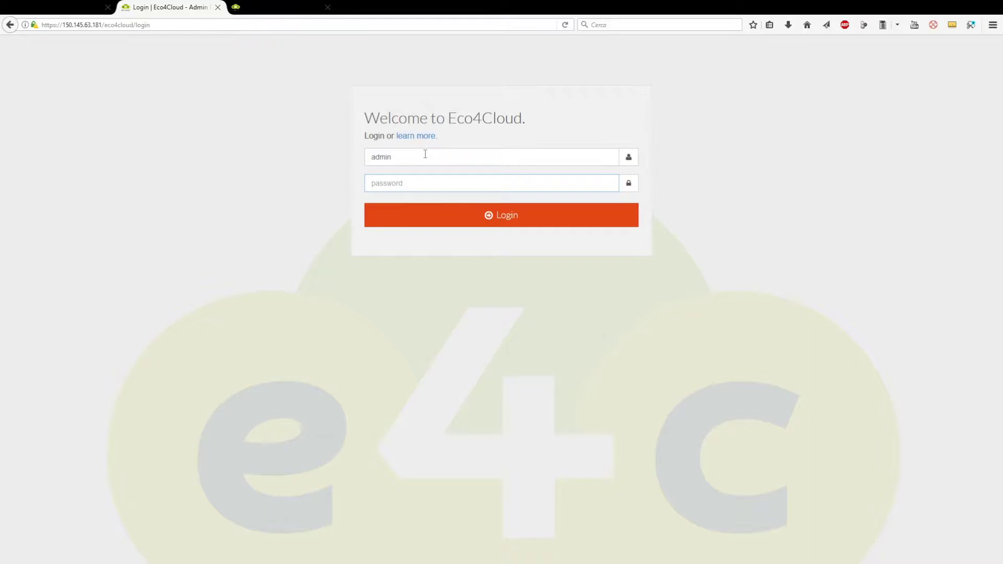
text(admin123)
Log in and install the EcoMultiCloudPluginRelease_2017-ott-18_17-12.zip patch from Software Updates.
click(507, 215)
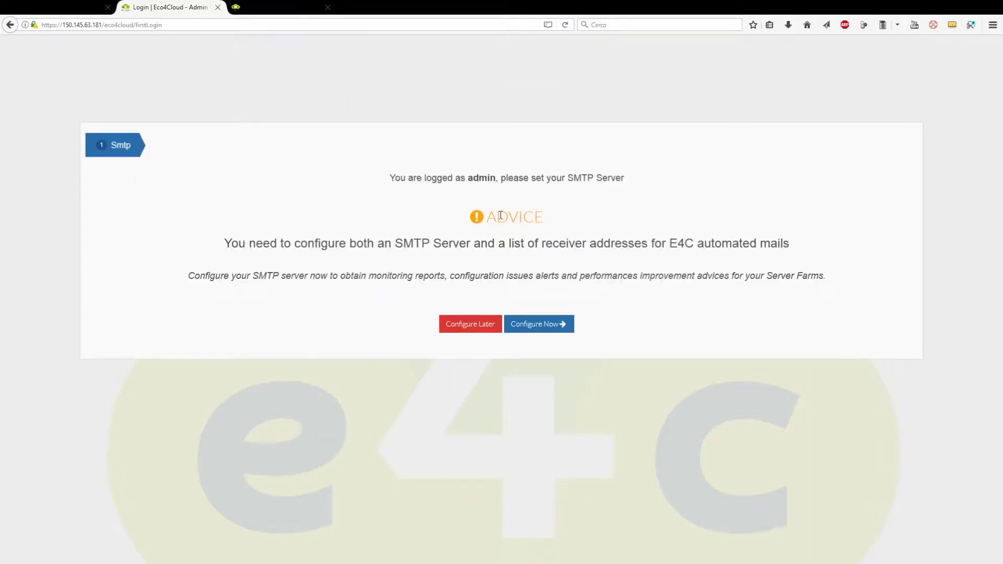
click(526, 328)
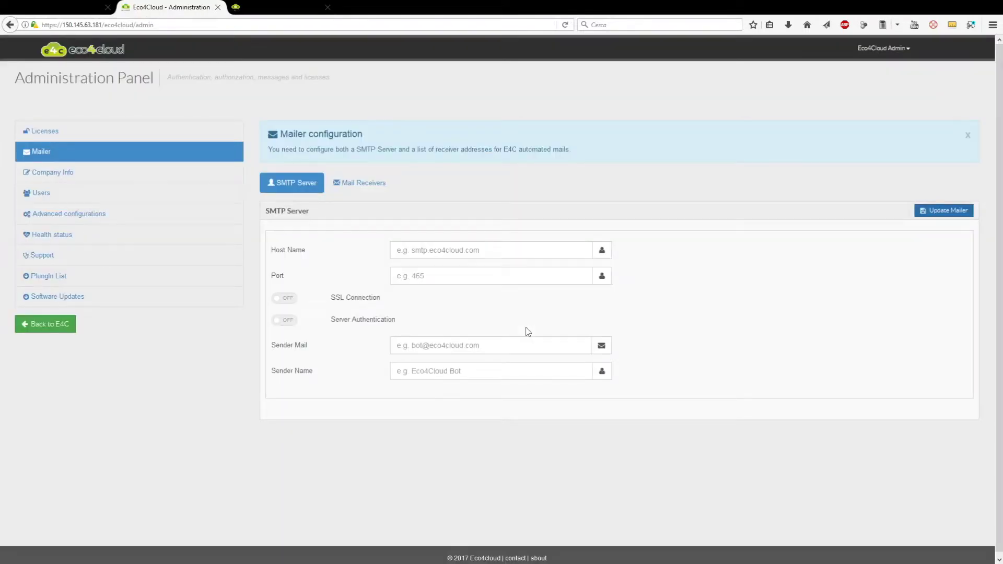
click(58, 298)
click(306, 334)
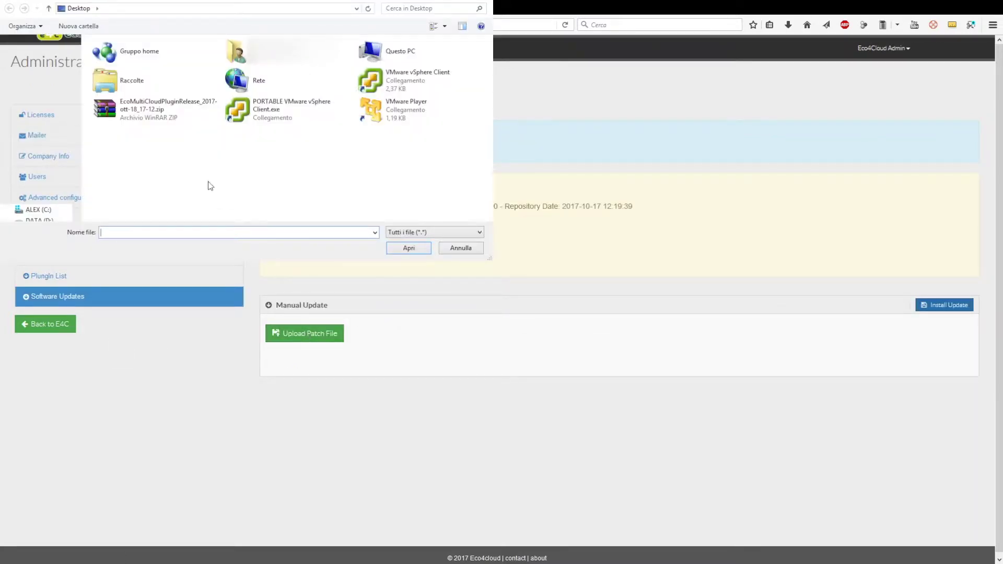
double_click(145, 114)
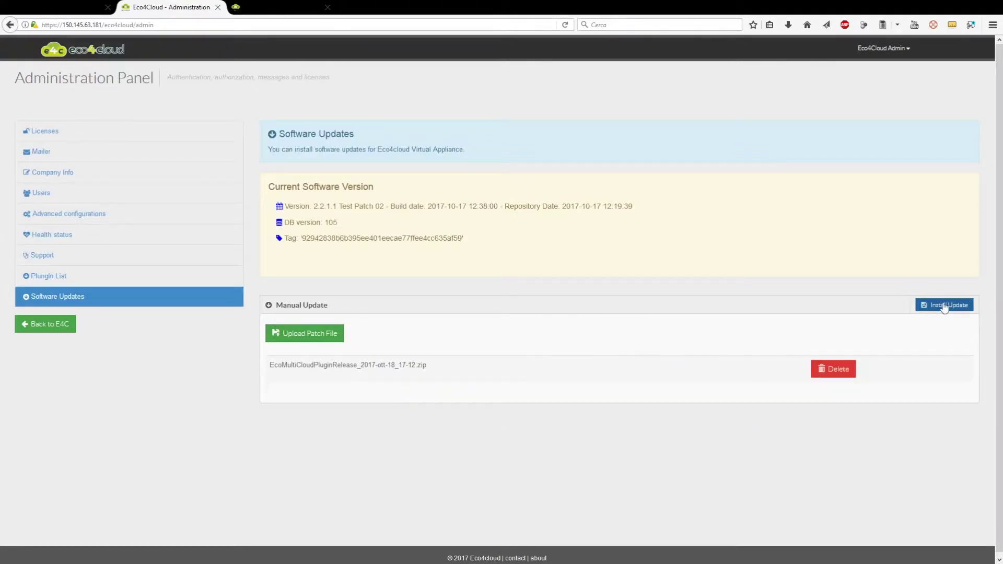
click(943, 307)
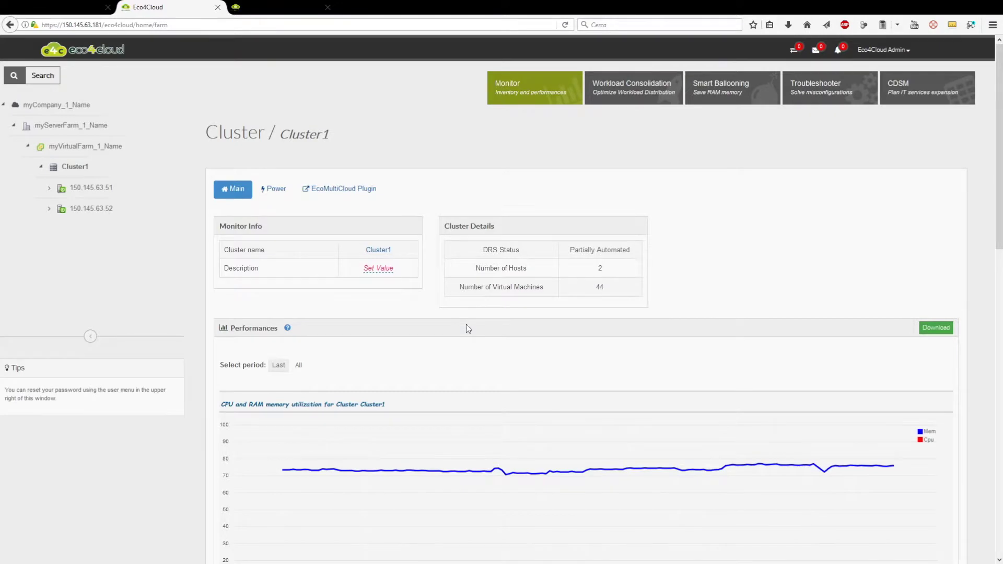
Register Cluster1's EcoMultiCloud plugin as Local Dashboard_1 with orchestrator address 150.145.63.143.
click(334, 189)
text(Local Dash)
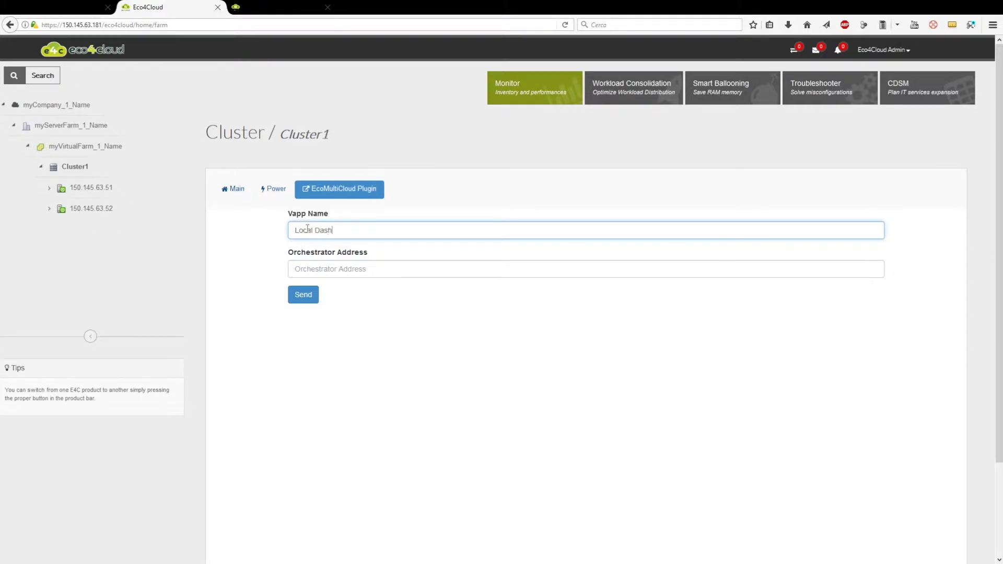
text(board_1)
key(Tab)
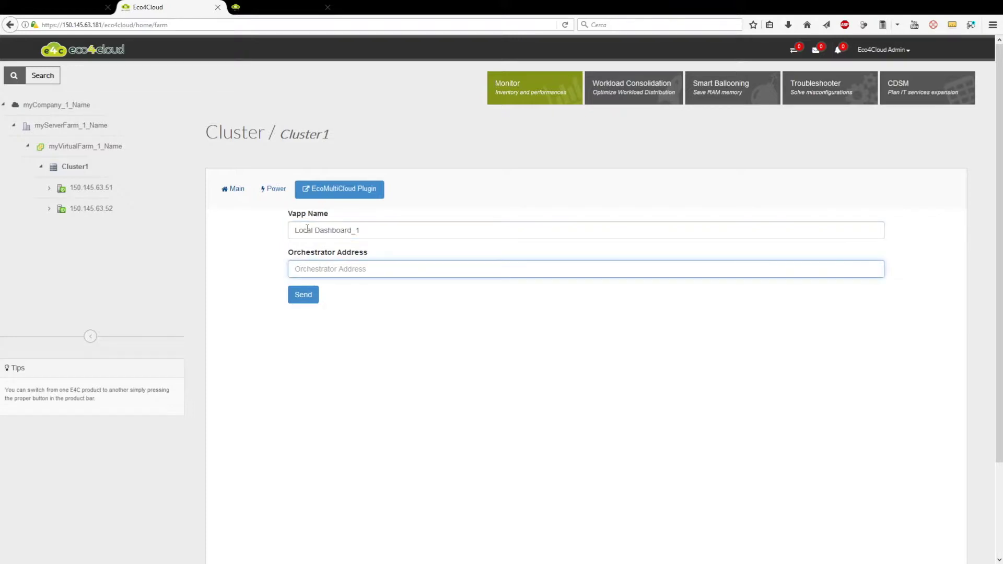
text(150.145.63.143)
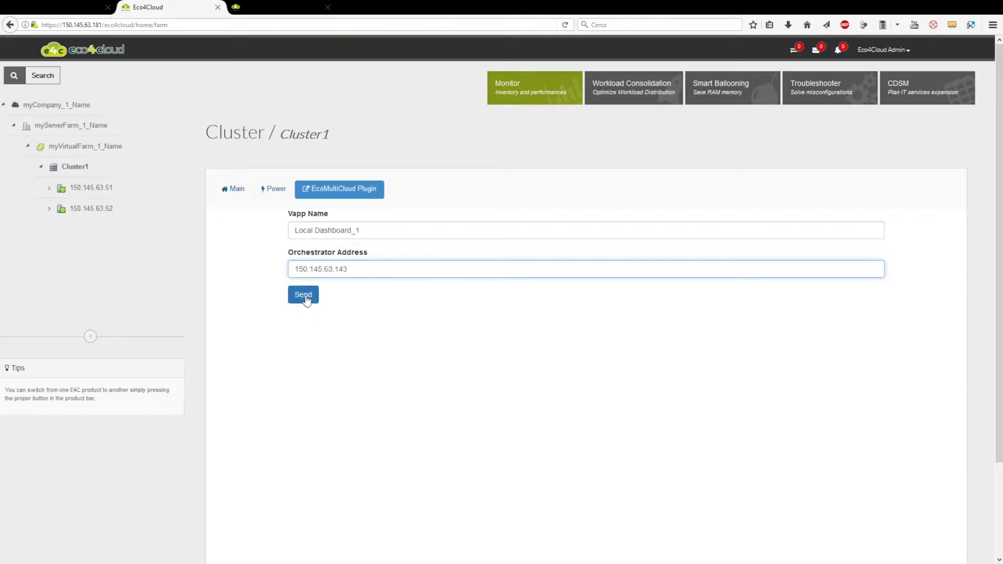
click(306, 299)
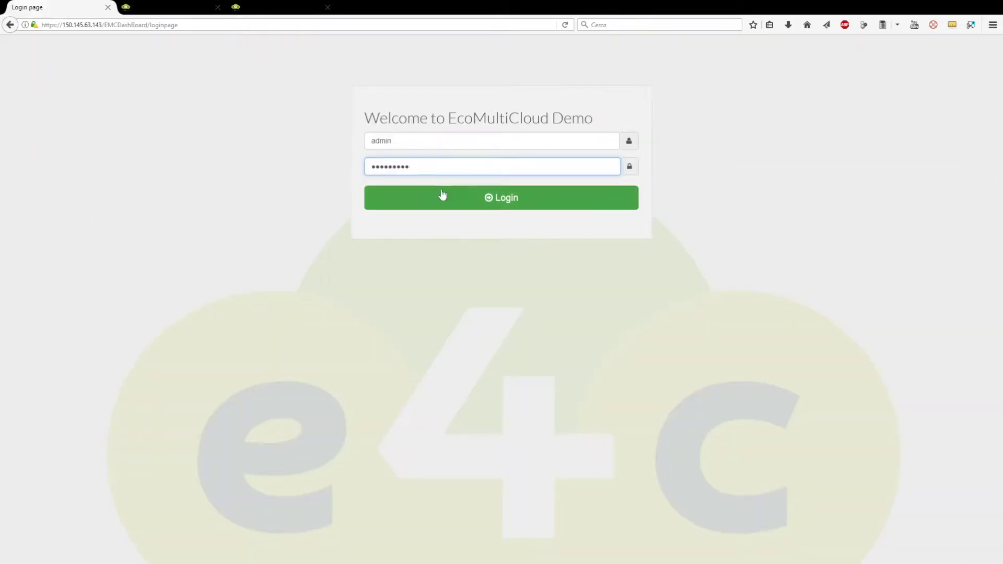
Log in to EcoMultiCloud, skip the welcome tour, and accept Local Dashboard_1's pending request.
click(477, 201)
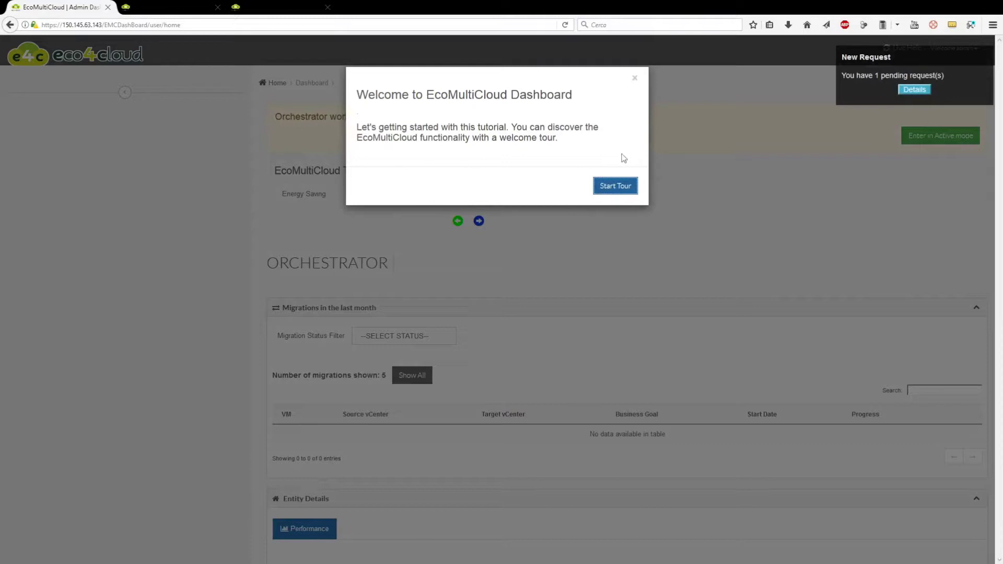
click(617, 188)
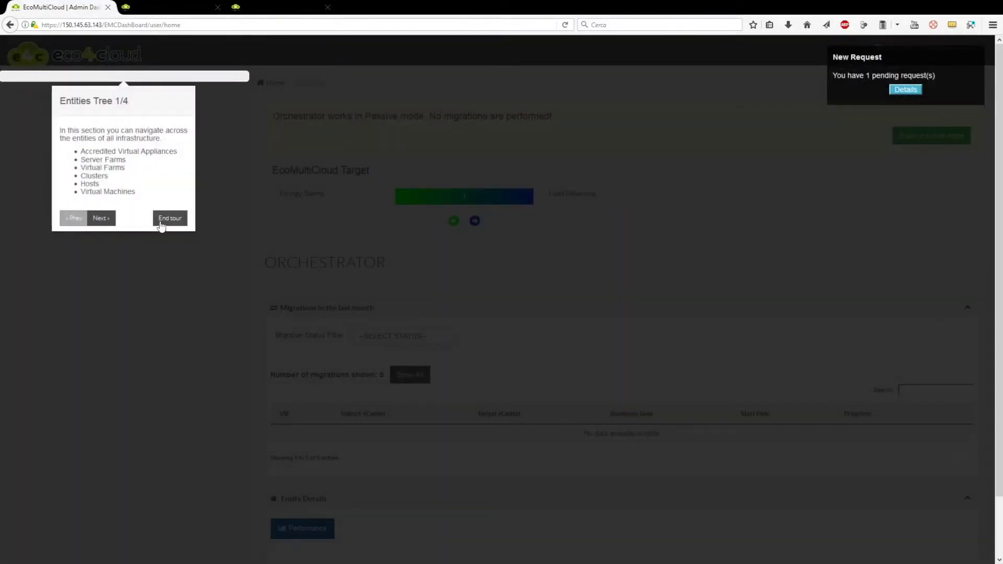
click(167, 219)
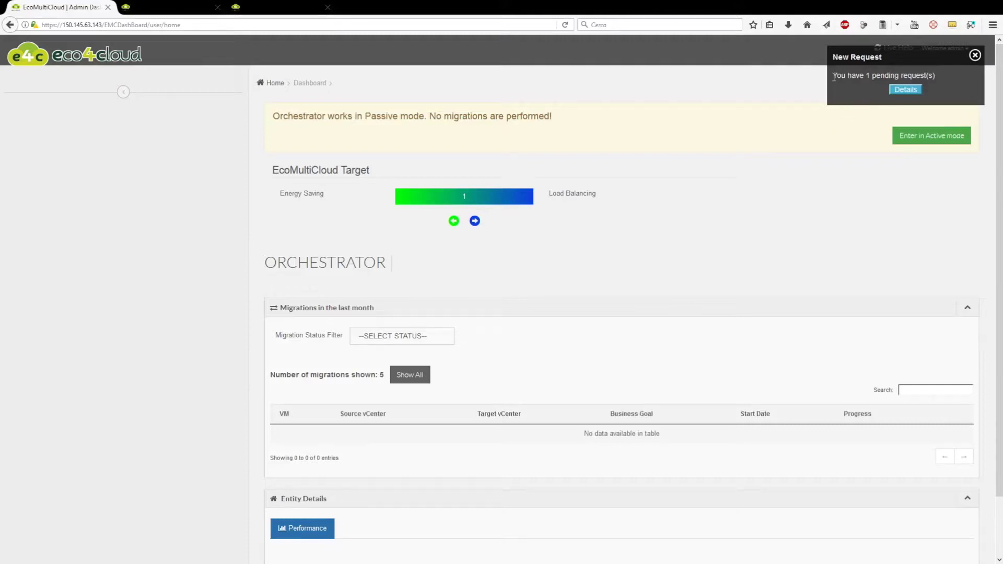
click(835, 80)
click(807, 153)
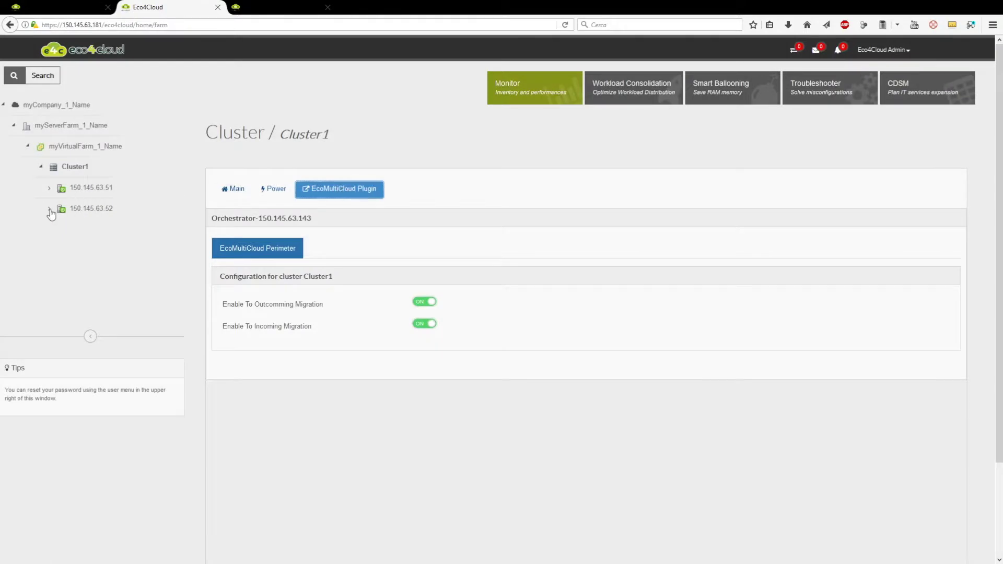
Browse host 150.145.63.52, the Ansible VM, and the myServerFarm_1_Name and myVirtualFarm_1_Name farm pages.
click(50, 211)
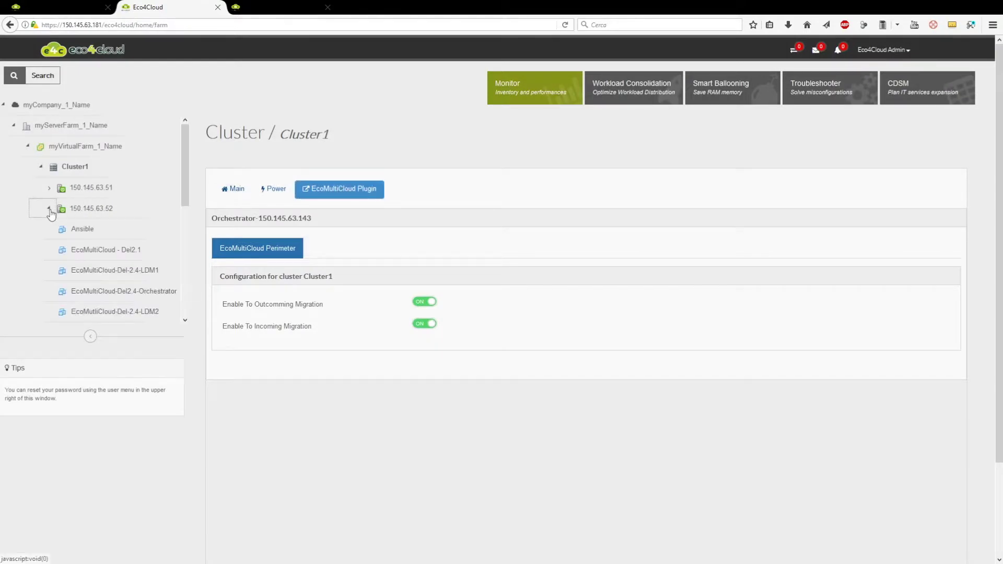
click(79, 228)
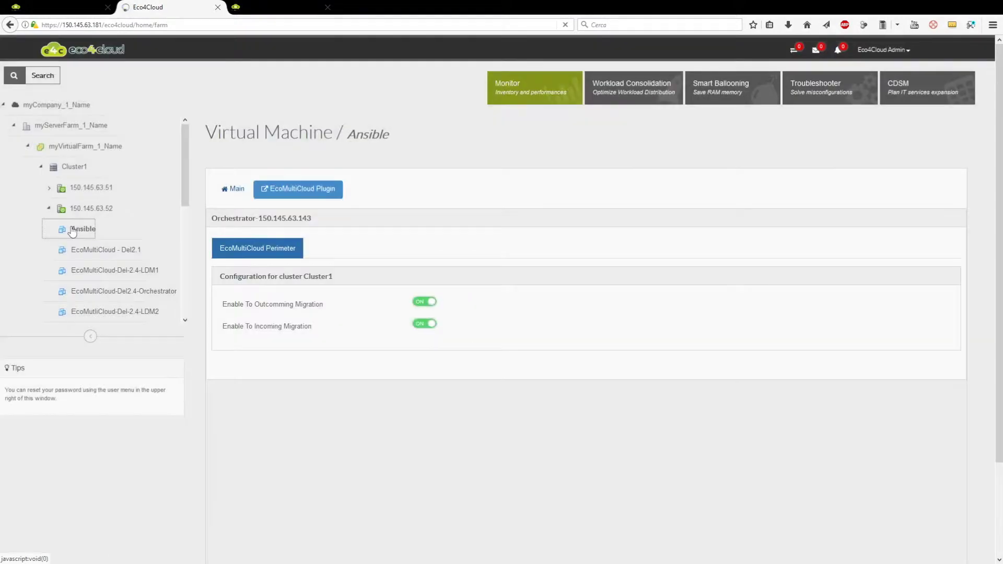
click(79, 147)
click(73, 126)
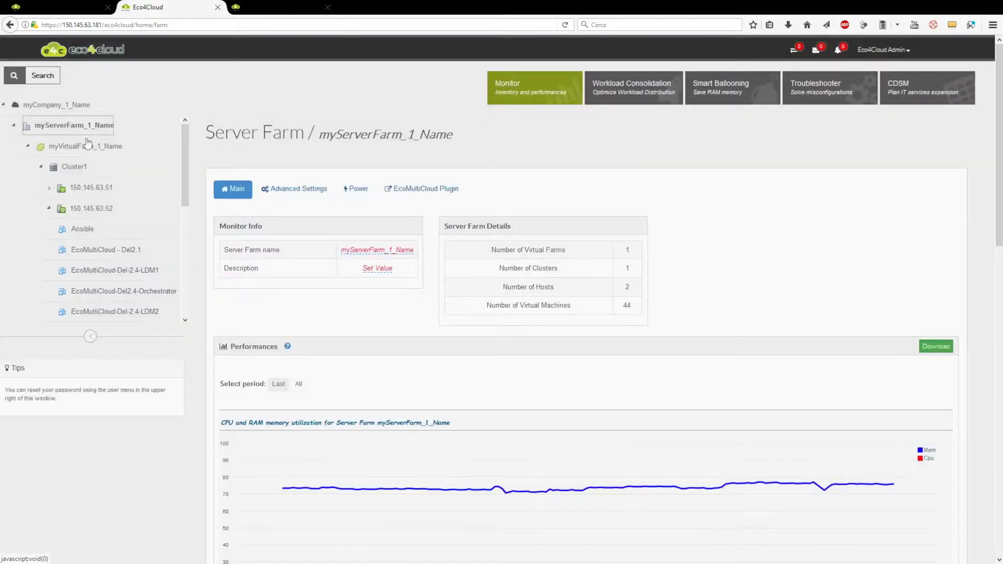
click(89, 153)
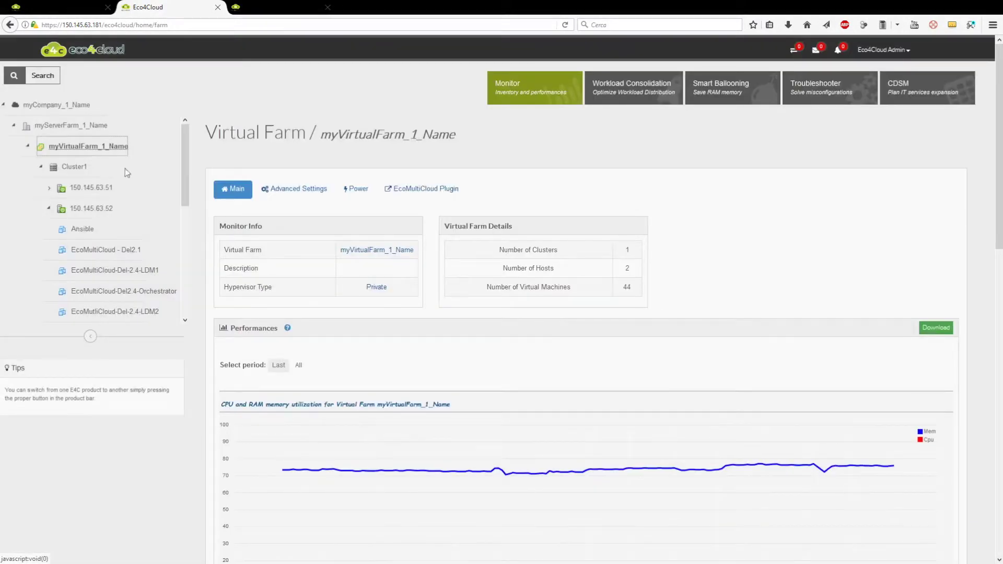
scroll(324, 232, down, 3)
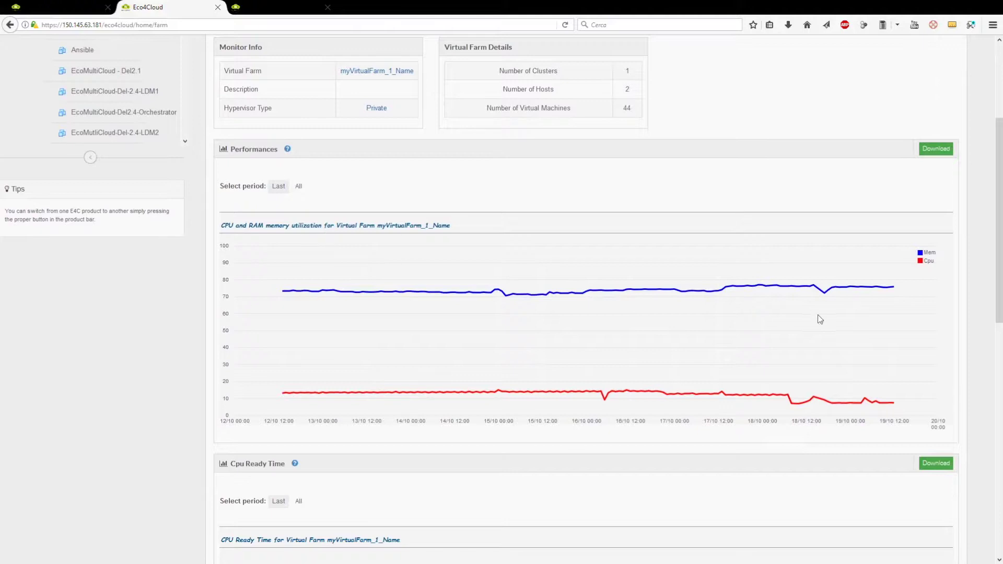
mouse_move(285, 402)
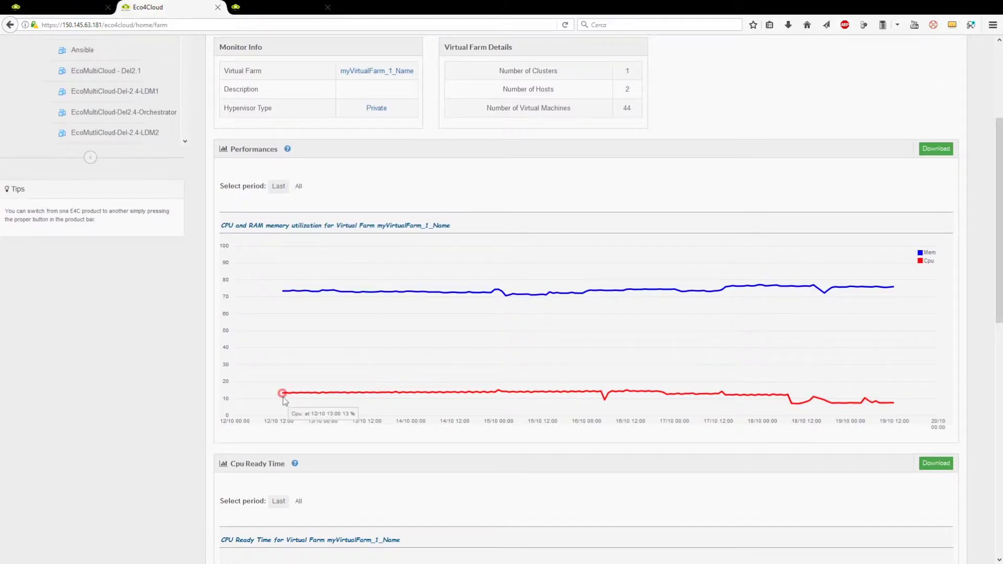
Log out of the EcoMultiCloud dashboard and sign back in as administrator.
key(ctrl+Page_Up)
click(940, 48)
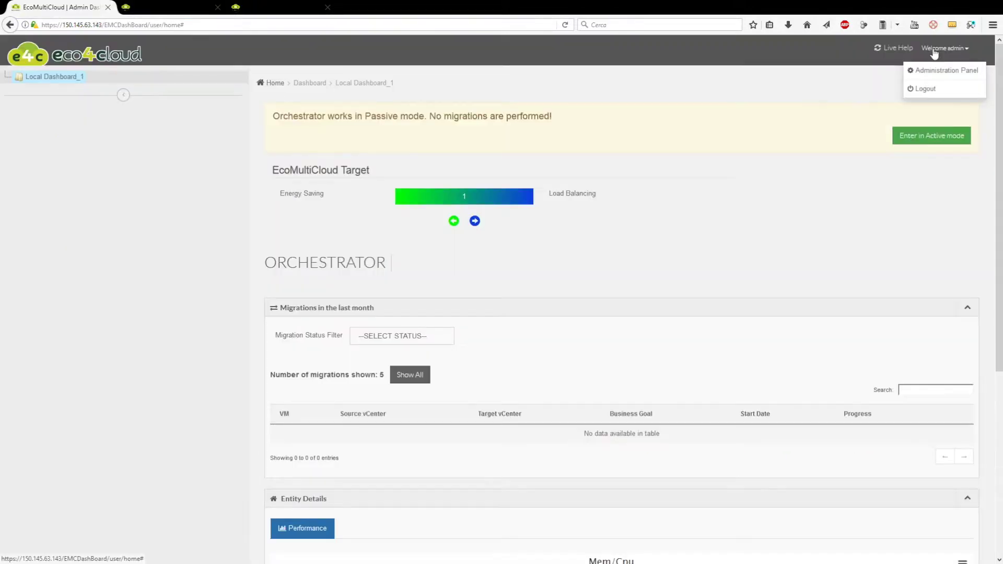
click(922, 89)
click(451, 169)
text(admin)
key(Tab)
text(admin2016)
key(Return)
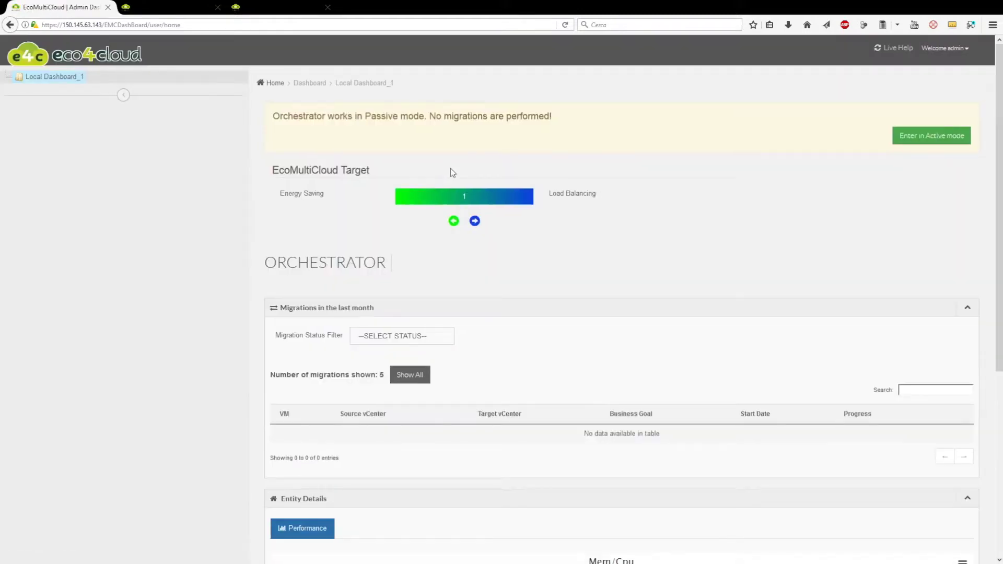
key(ctrl+Tab)
In Cluster2's plugin form, enter Vapp Name Local Dashboard_2 and orchestrator address 150.145.63.
text(Local)
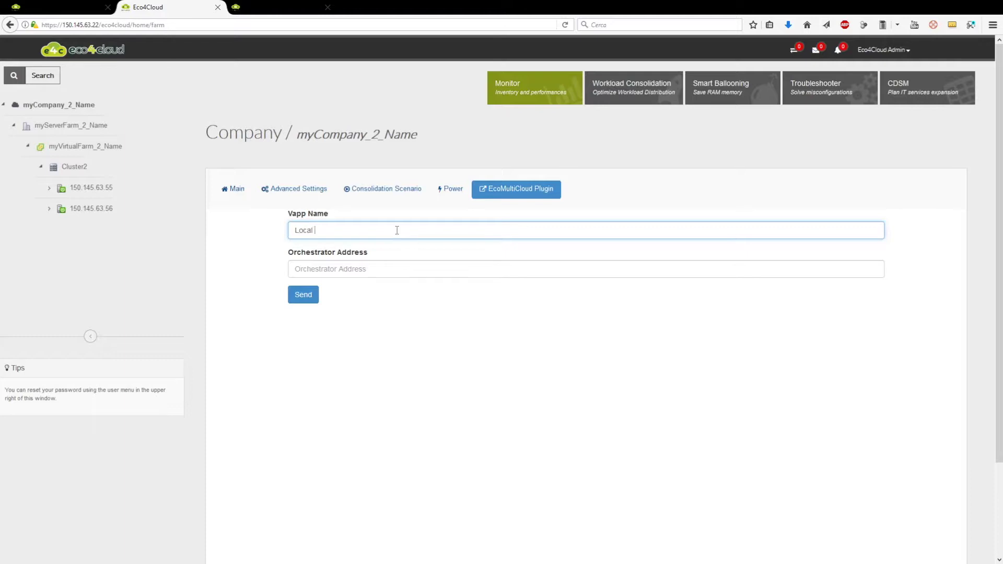
text( Dashboard_2)
key(Tab)
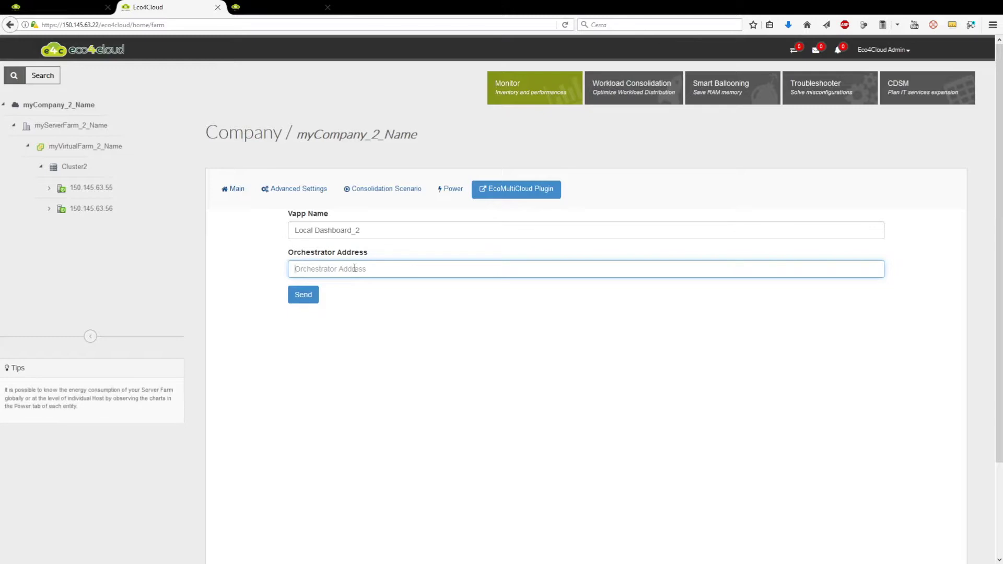
text(150.145.63)
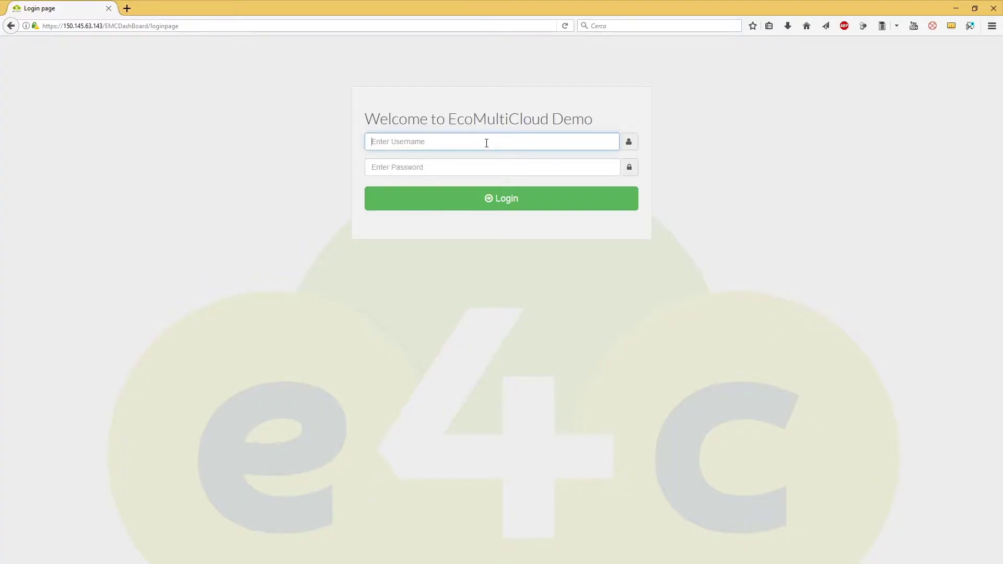
Sign in to EcoMultiCloud as admin and go to Administration > Network Configuration.
text(admin)
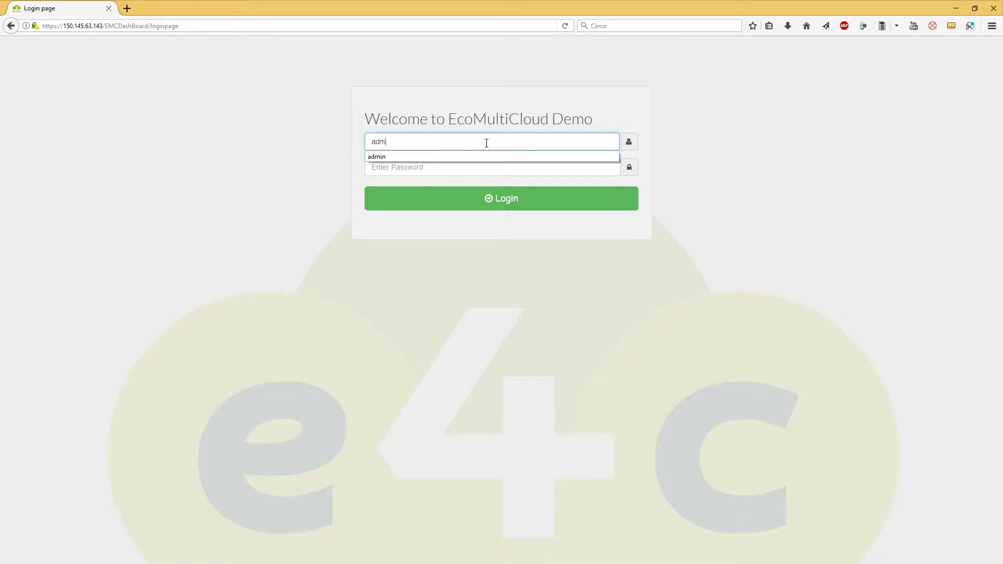
key(Tab)
text(admin)
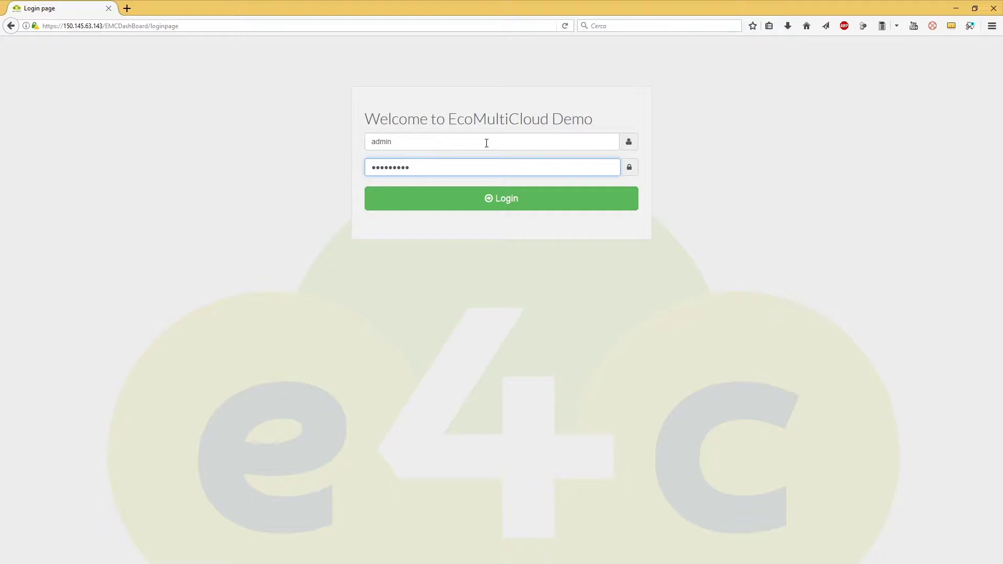
click(504, 203)
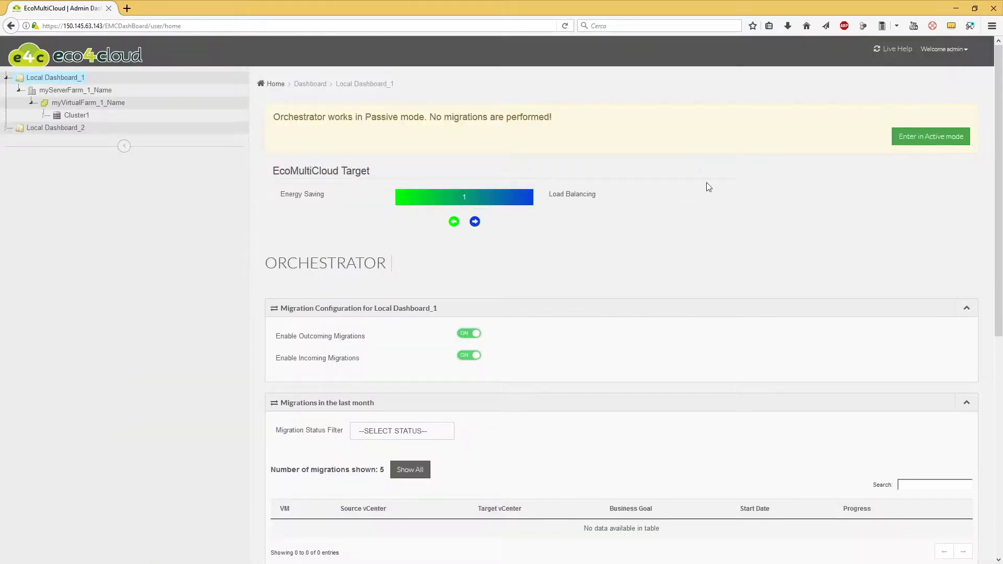
click(940, 57)
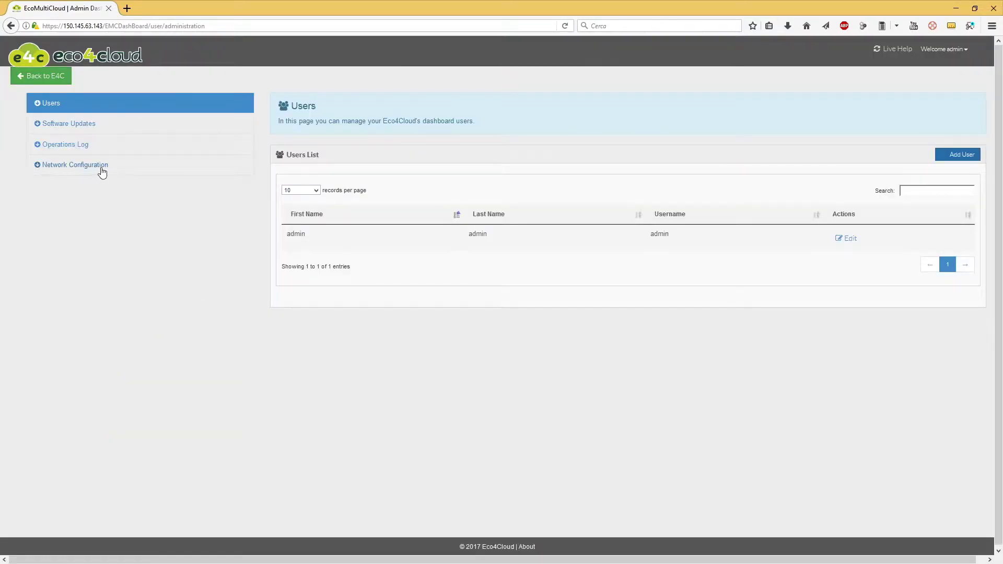
click(73, 171)
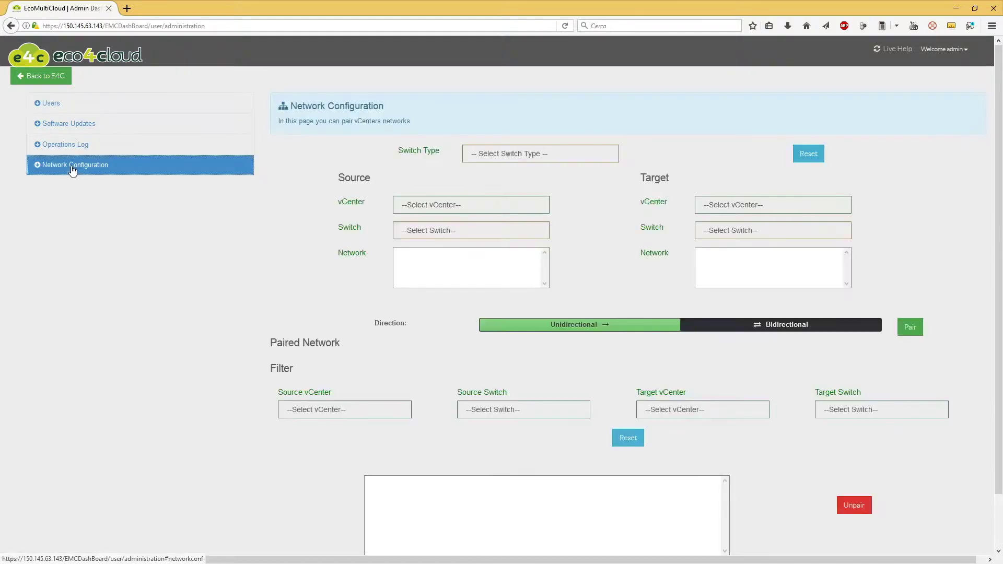
drag(278, 120, 414, 123)
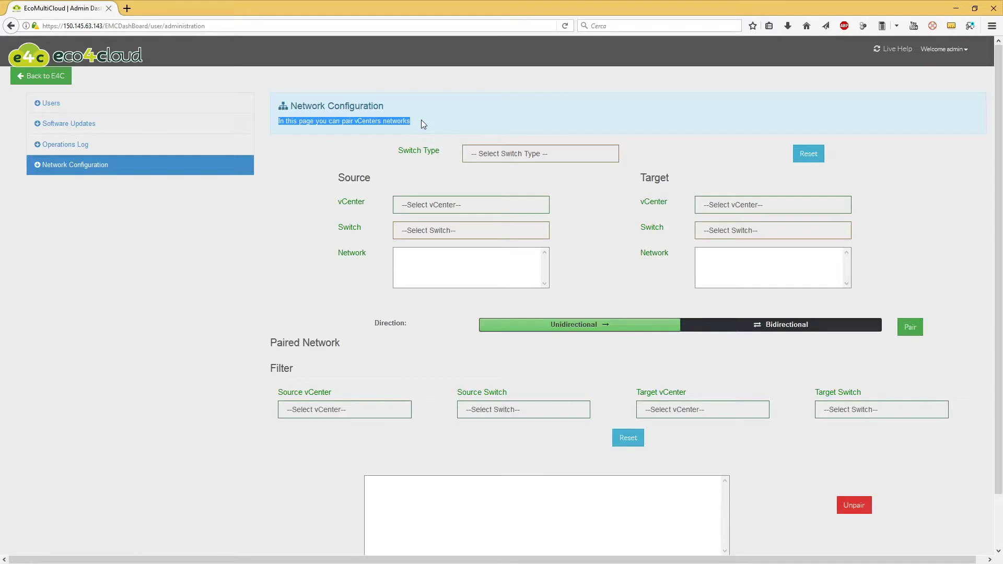
click(422, 120)
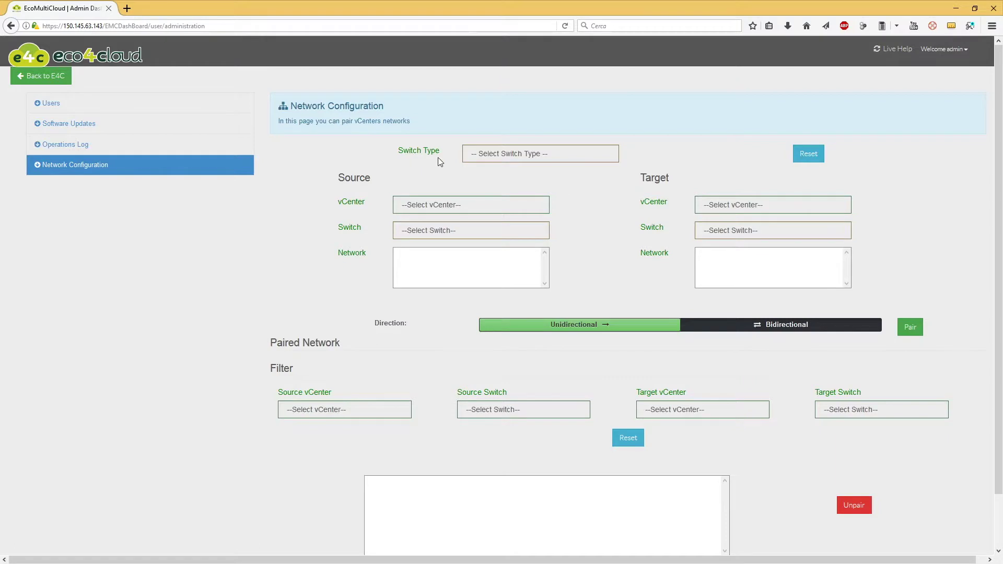
Set Switch Type to Distributed Switch with source myVirtualFarm_1_Name, dvSwitch174, dvPortGroup174.
click(565, 155)
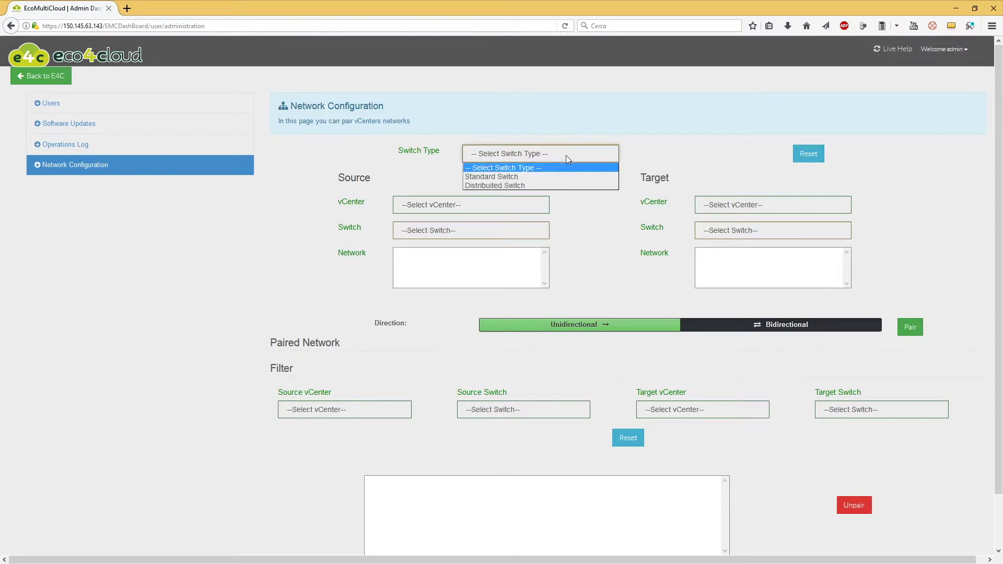
click(503, 186)
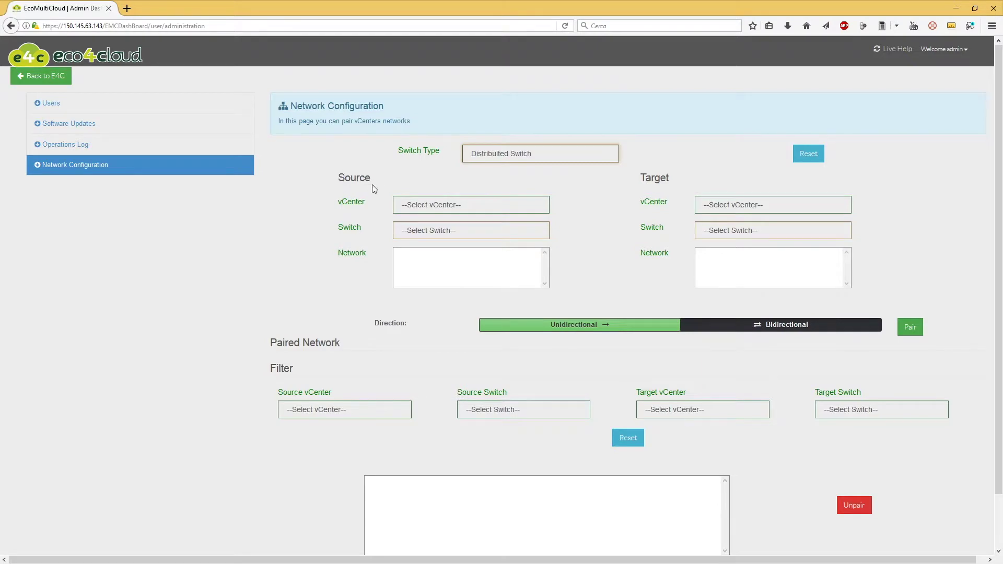
click(453, 209)
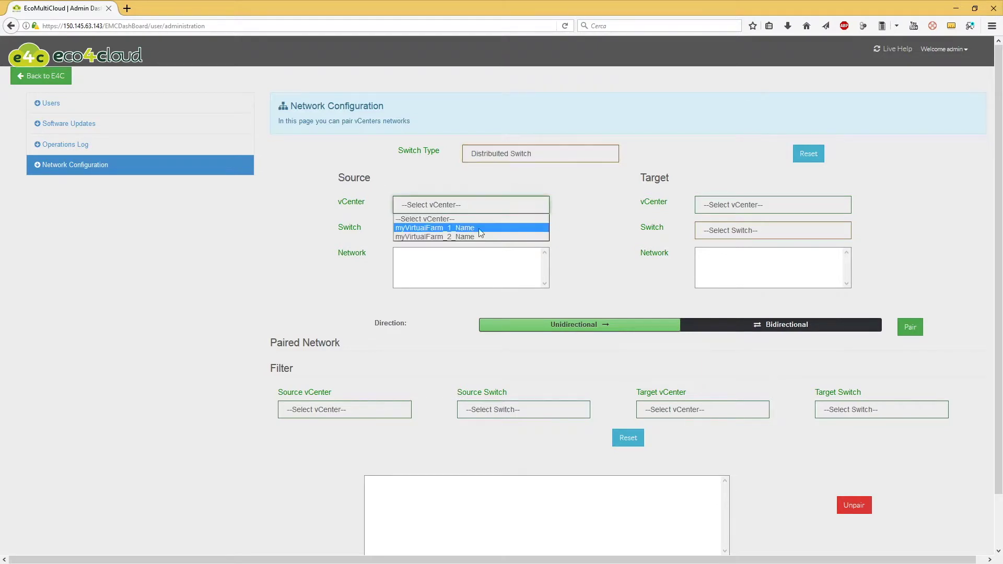
click(497, 229)
click(460, 232)
click(437, 253)
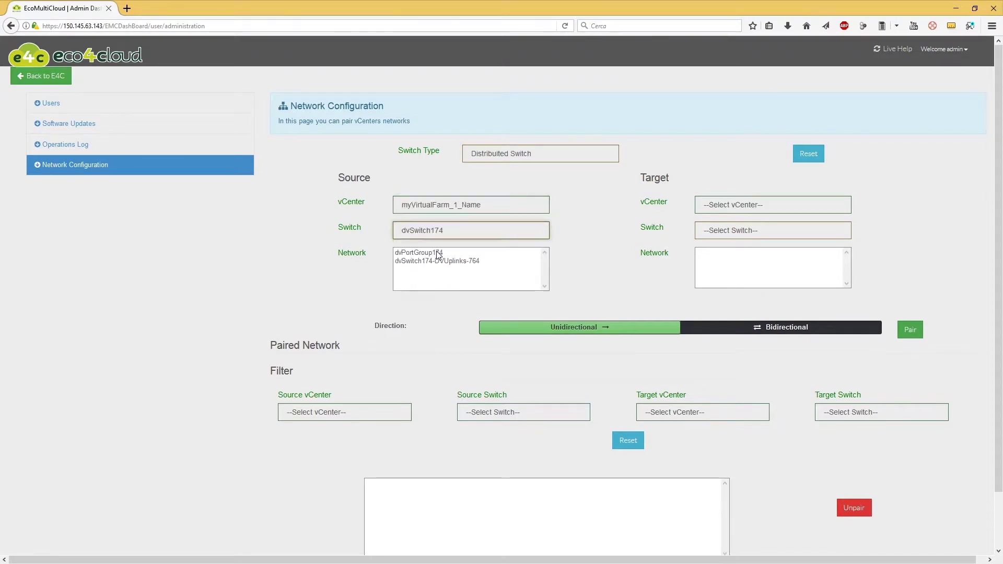
click(406, 253)
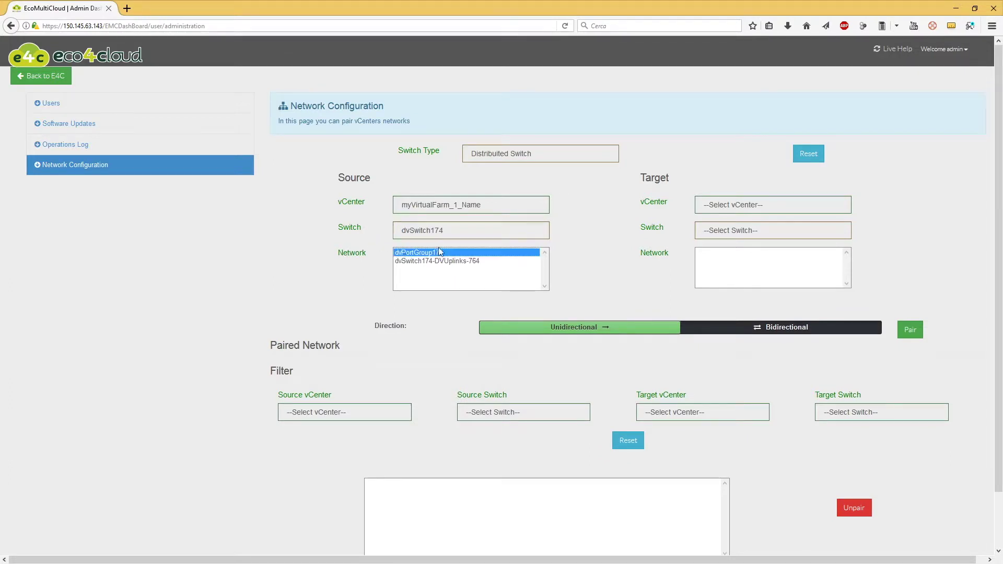
Choose target vCenter myVirtualFarm_2_Name, switch dvSwitch173 and network dvPortGroup173.
click(714, 205)
click(712, 230)
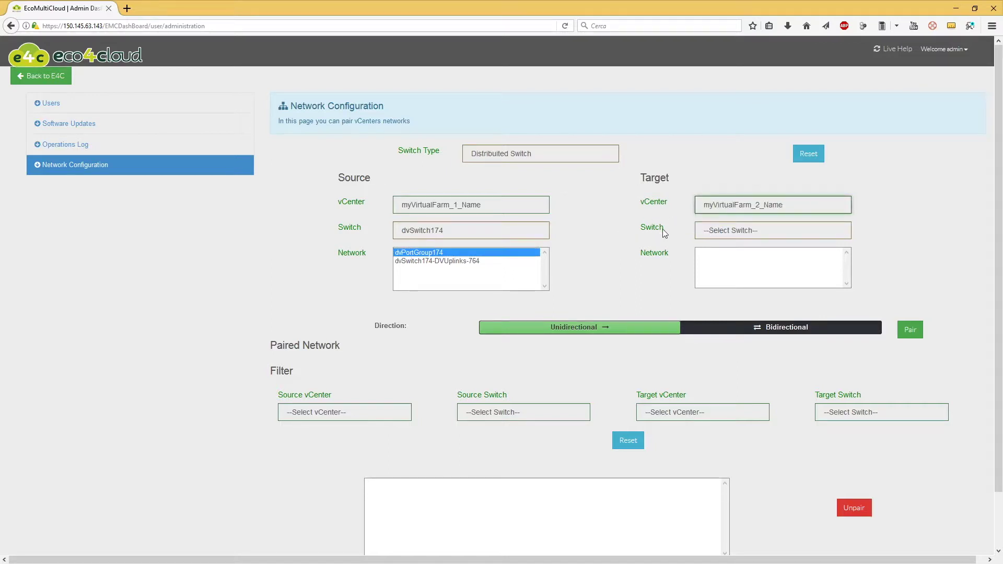
click(729, 230)
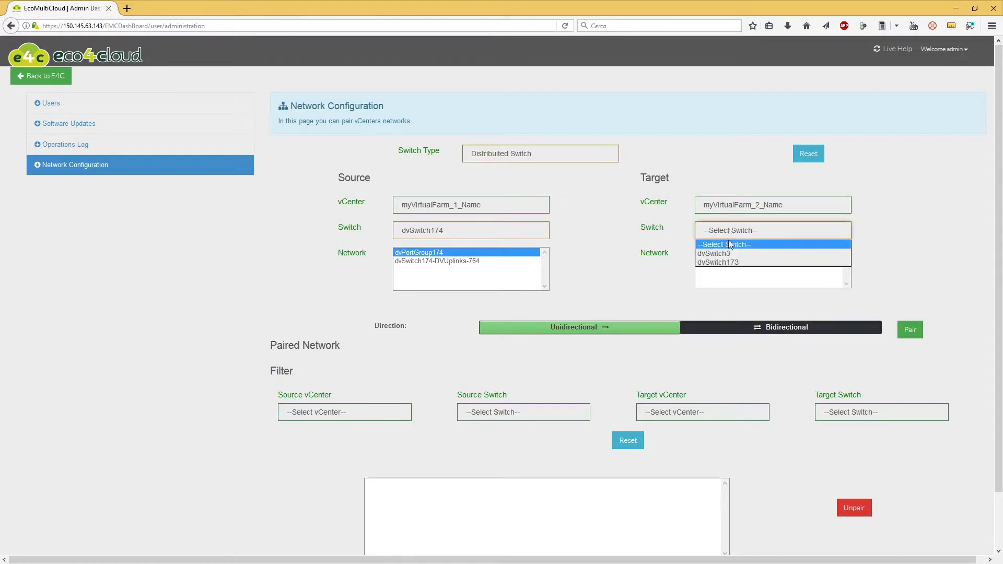
click(733, 264)
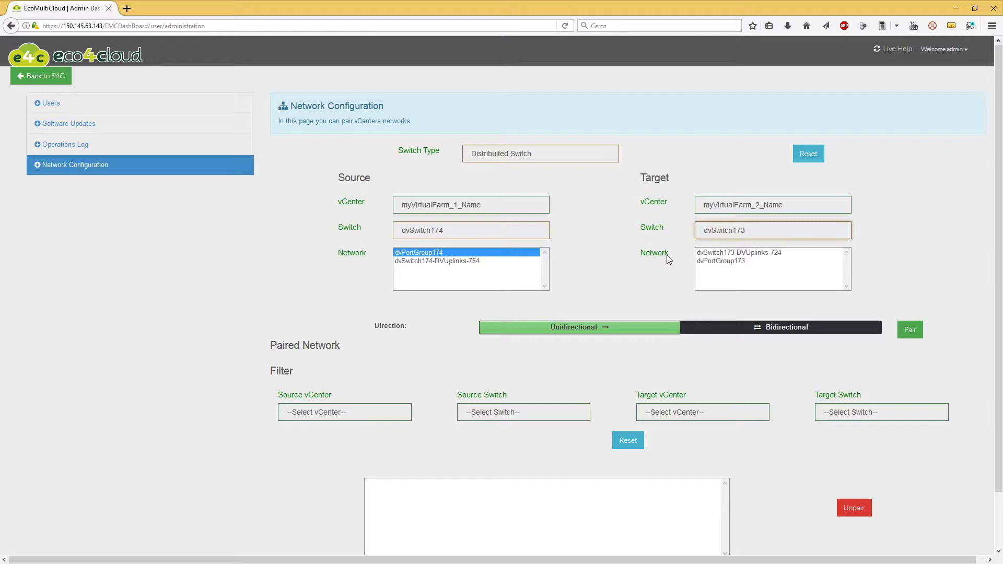
click(727, 263)
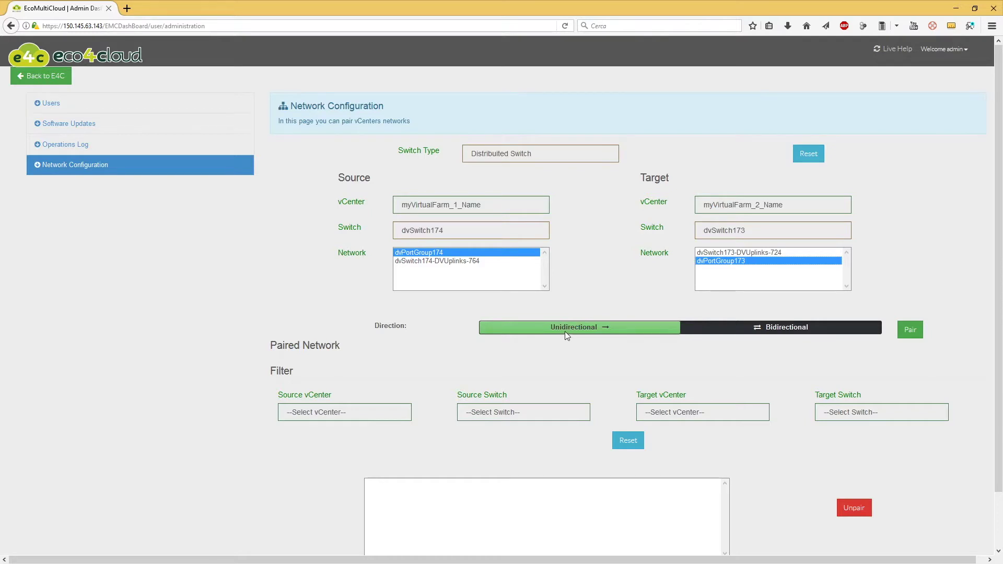
Set the pairing direction toggle to Bidirectional.
click(736, 333)
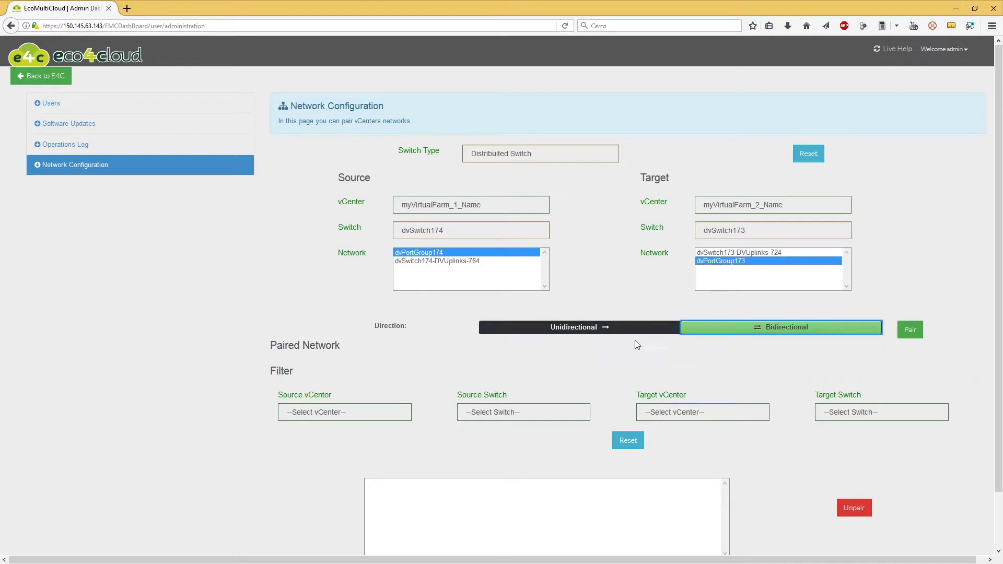
click(616, 327)
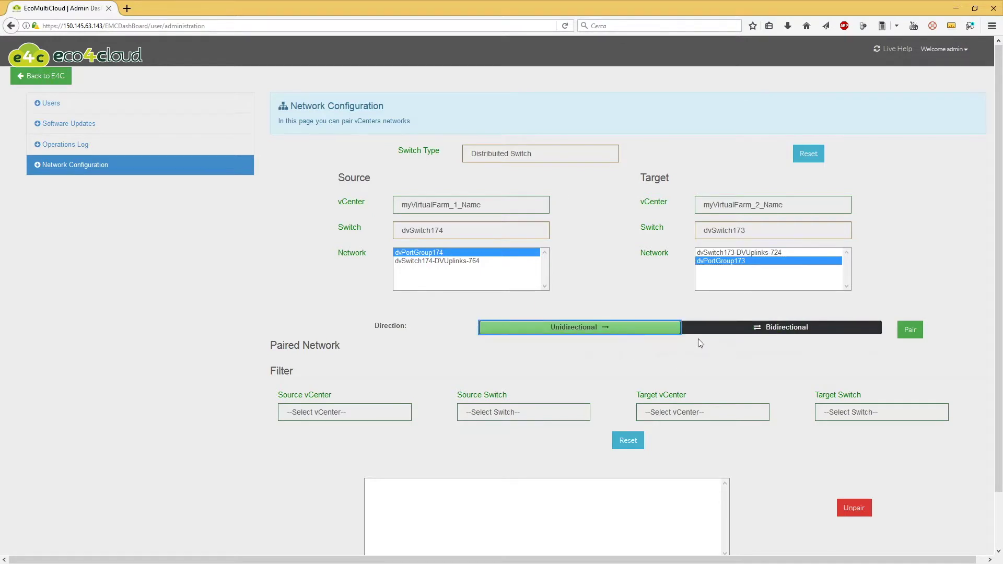
click(718, 327)
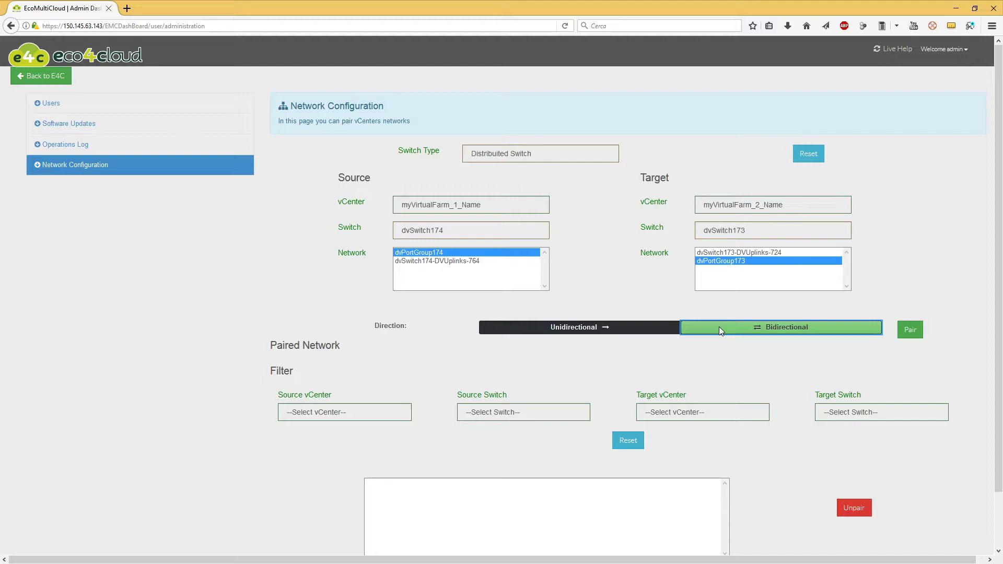
Pair the port groups, then unpair both the dvPortGroup174 and dvPortGroup173 entries.
click(913, 331)
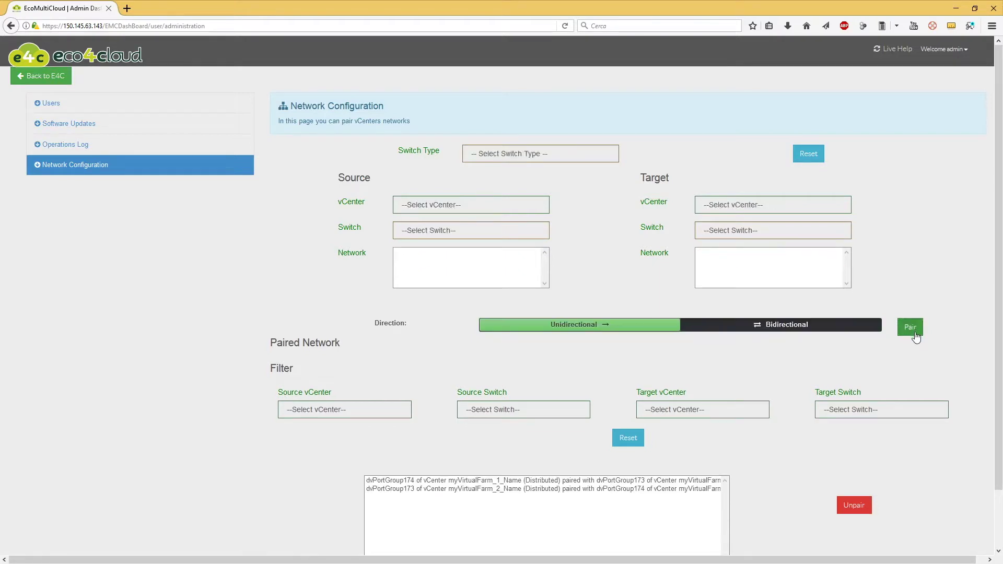
scroll(915, 337, down, 2)
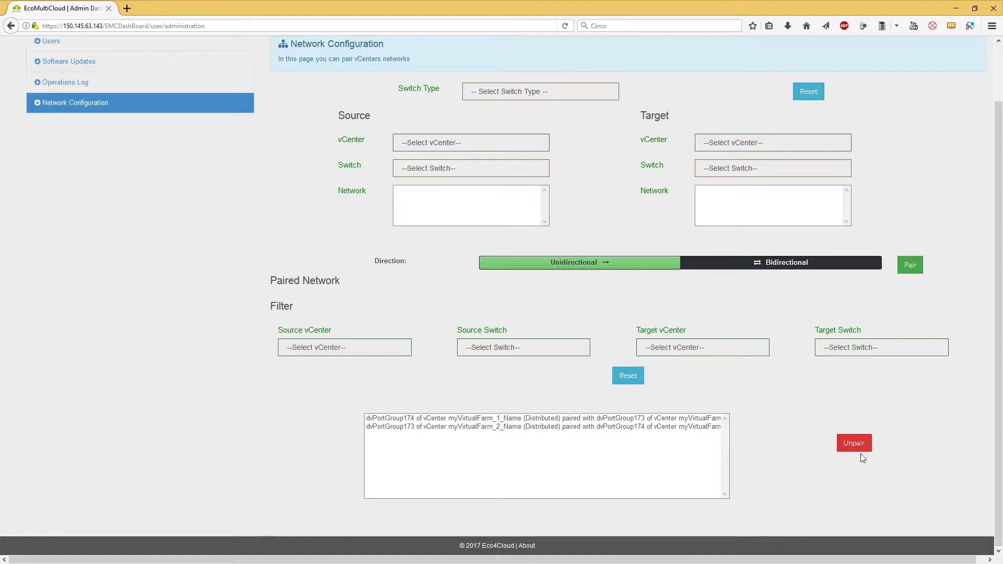
click(564, 421)
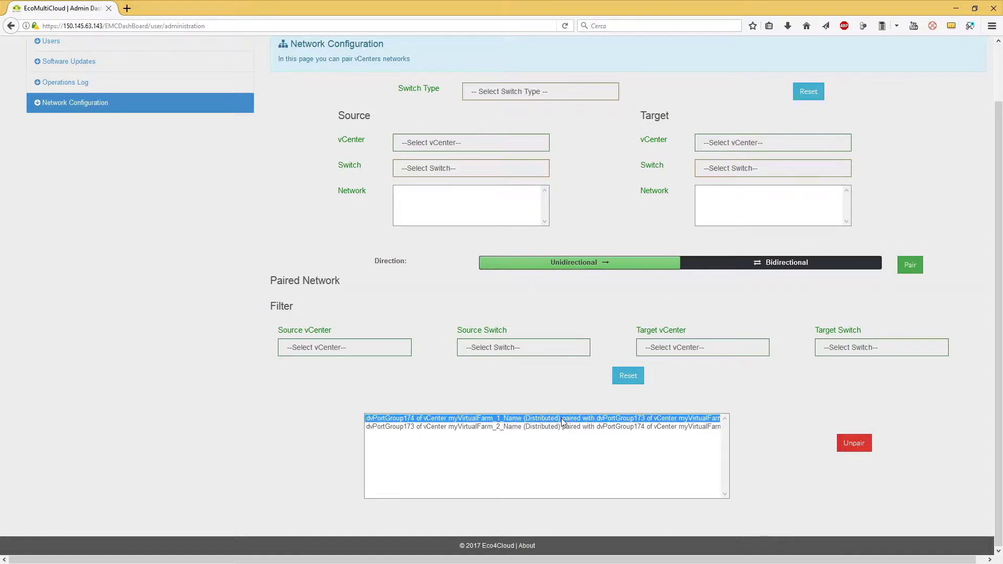
click(852, 448)
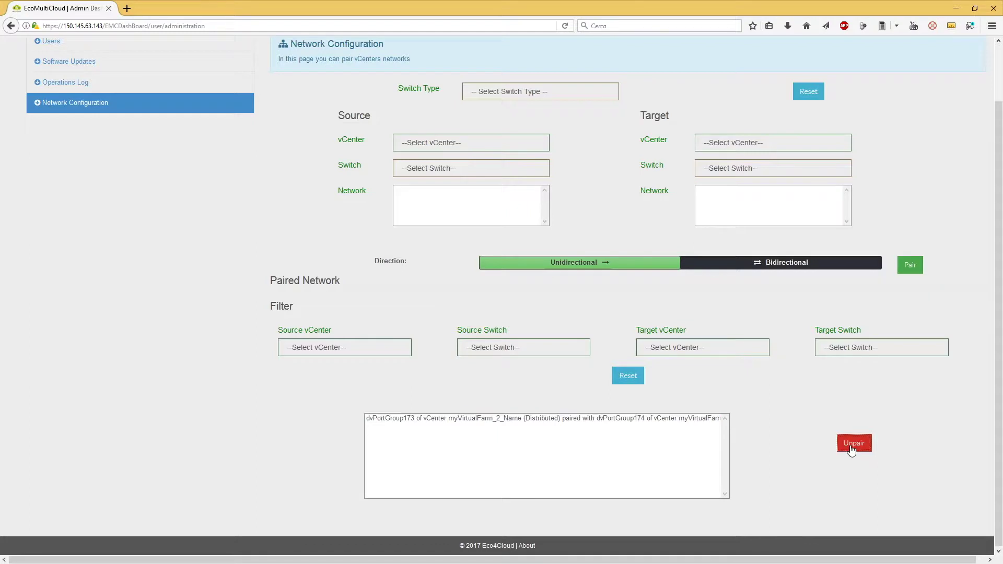
click(552, 421)
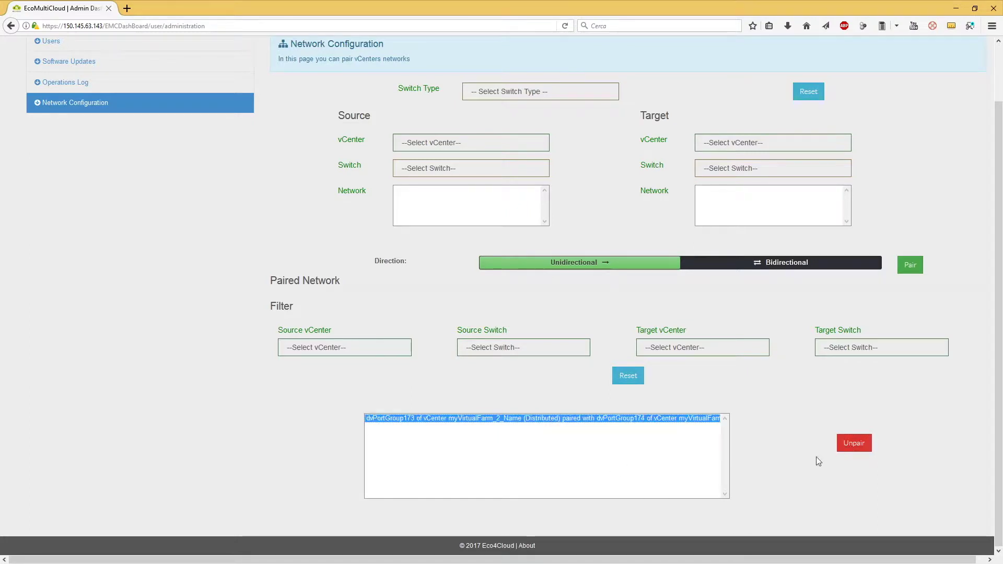
click(855, 448)
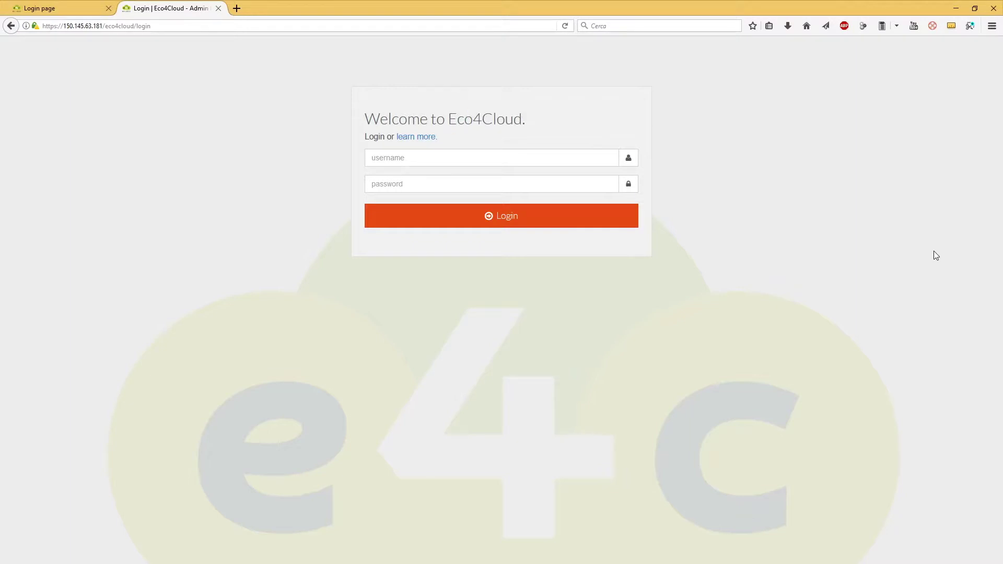
Log in to Eco4Cloud with the admin username and password, choosing Configure Later for SMTP.
click(491, 154)
text(admin)
click(419, 188)
text(••••••)
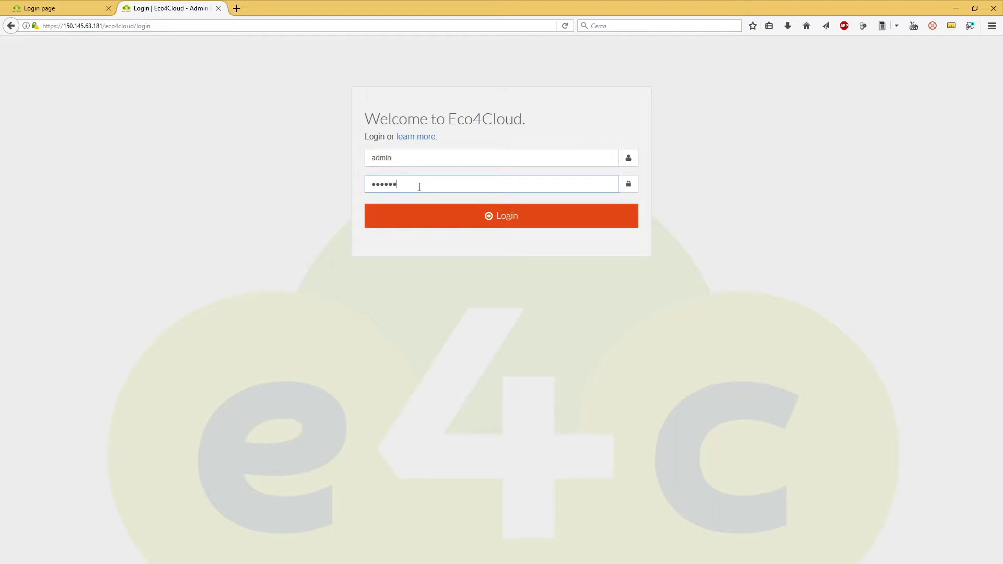
text(••••)
click(453, 222)
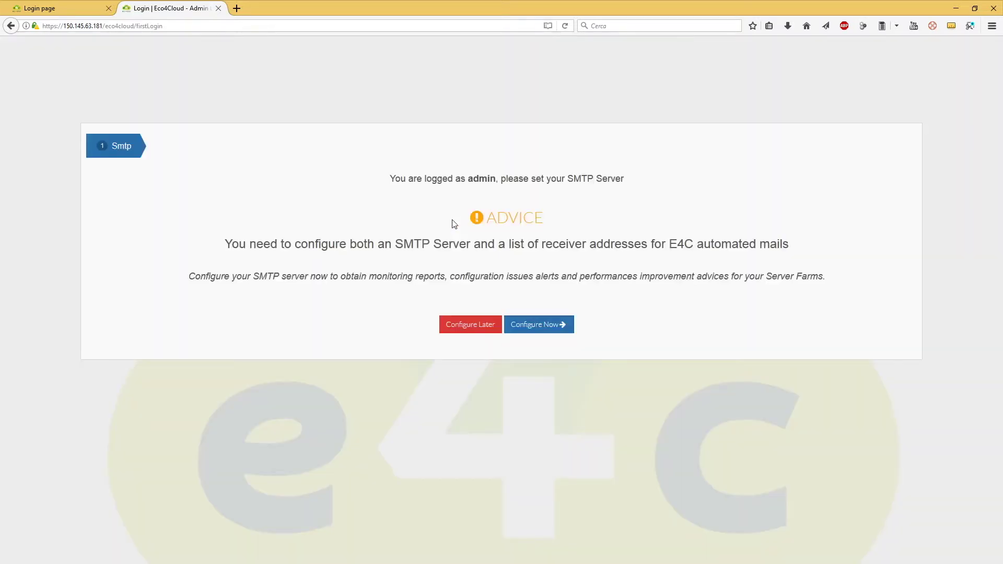
click(471, 324)
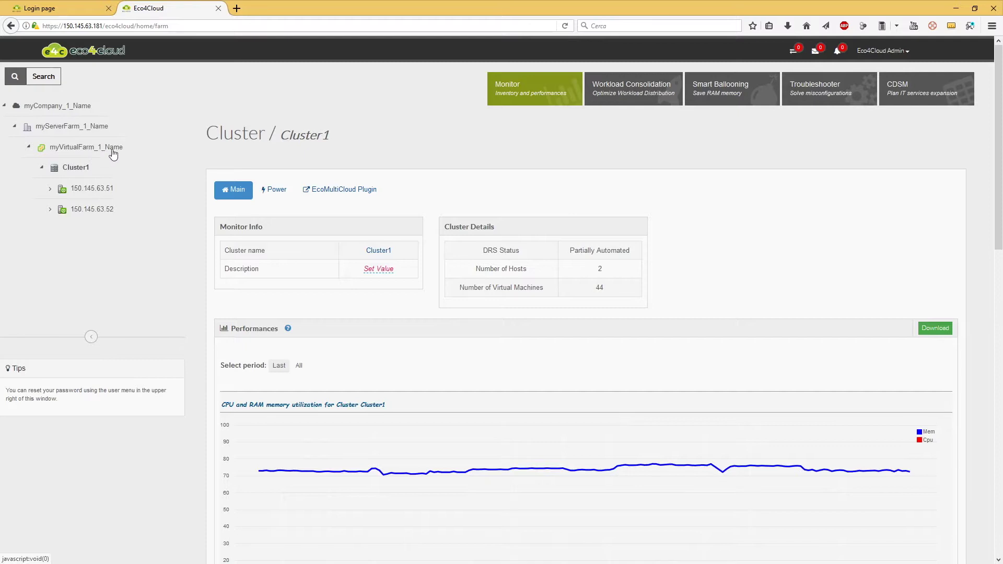
Select myVirtualFarm_1_Name in the tree and show its EcoMultiCloud Plugin settings.
click(85, 151)
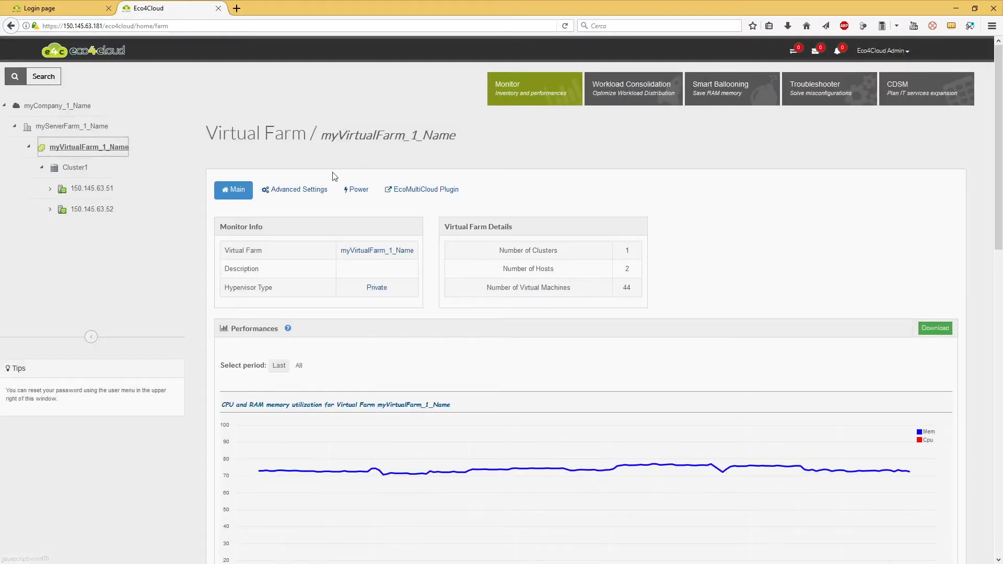
click(416, 192)
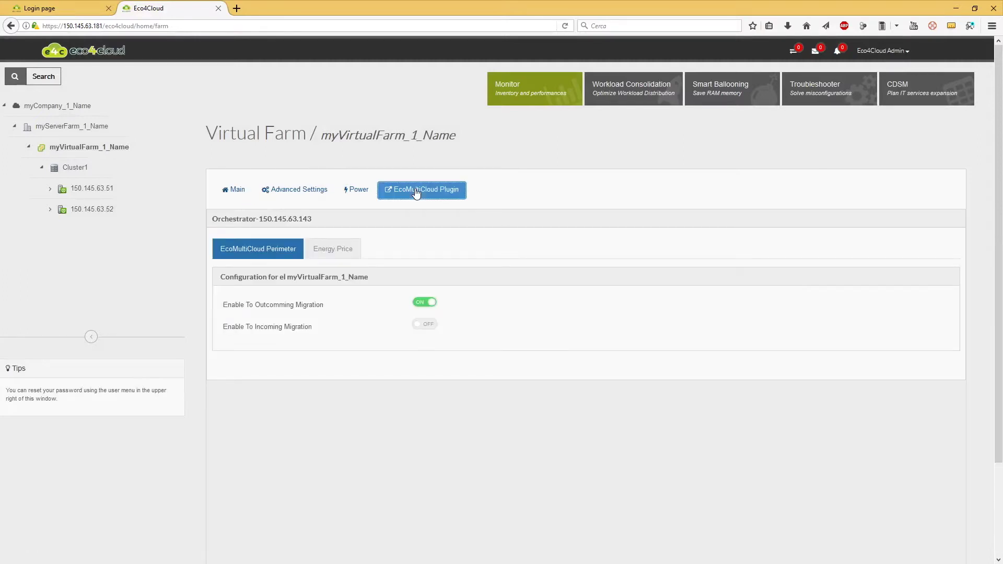
Open the farm's Energy Price tab showing the hourly price table for hours 0–23.
click(327, 255)
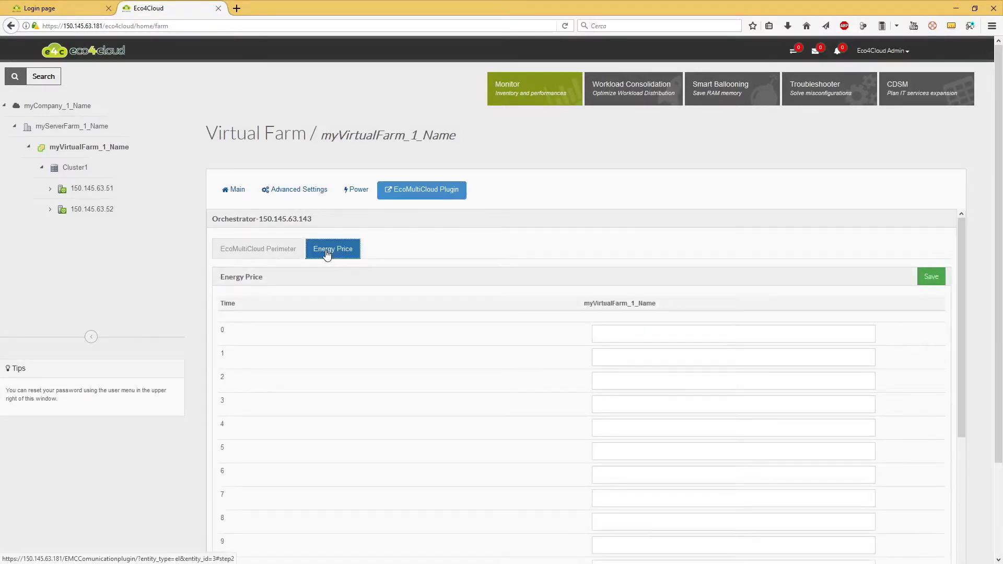
scroll(432, 335, down, 3)
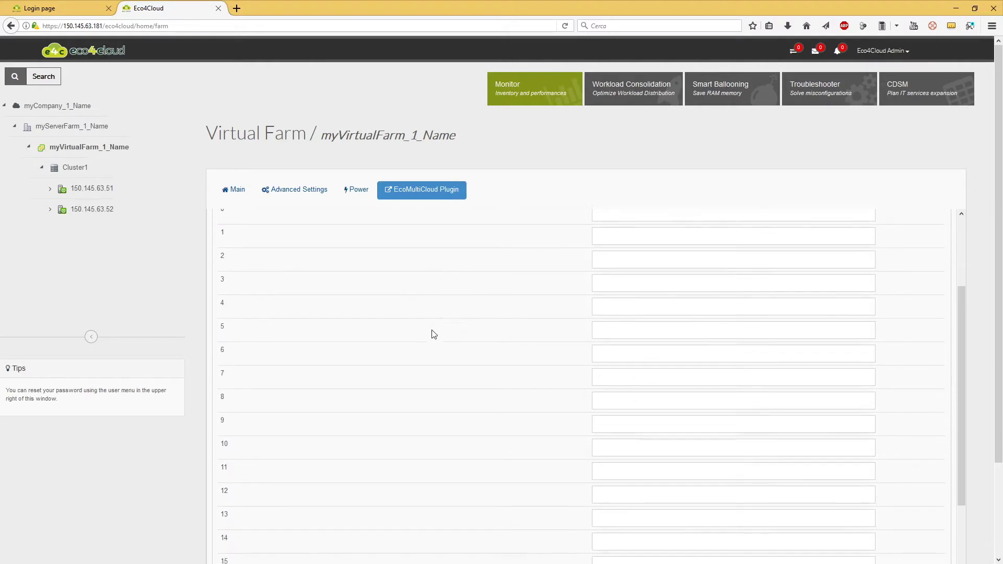
scroll(432, 334, down, 5)
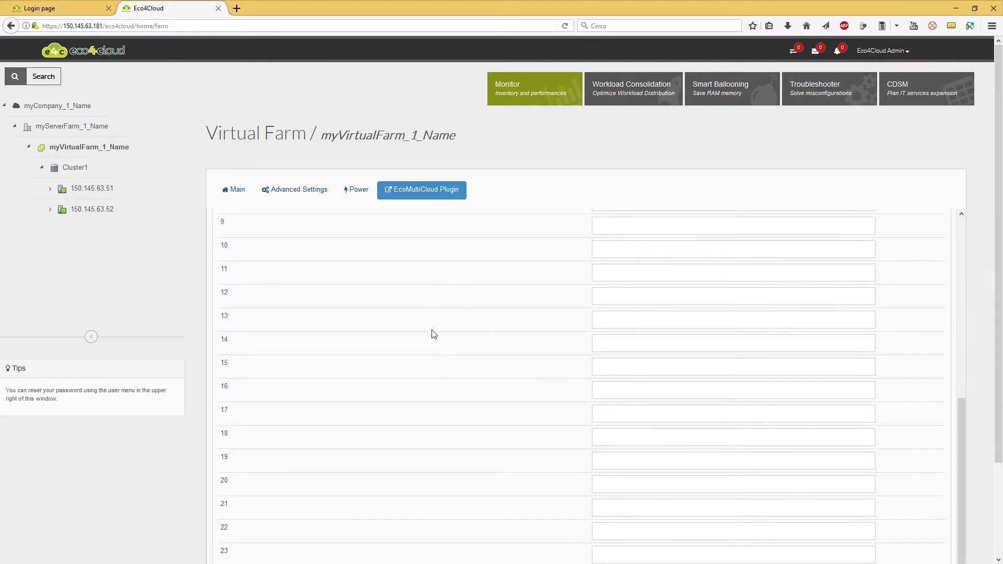
drag(998, 388, 998, 462)
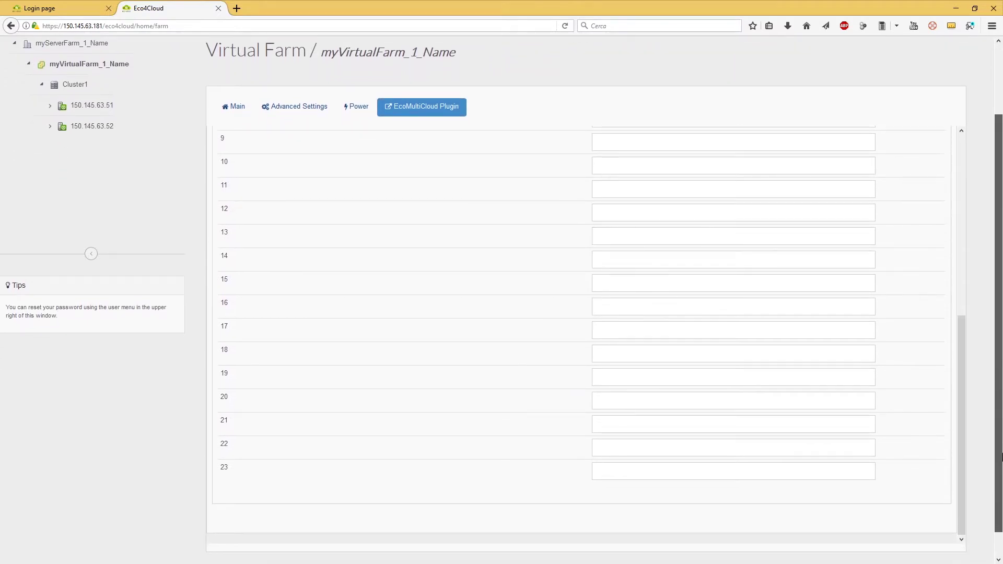
scroll(627, 235, up, 8)
Enter 0.01 for the overnight hourly prices and save the schedule, confirming the update.
click(628, 229)
text(0.01)
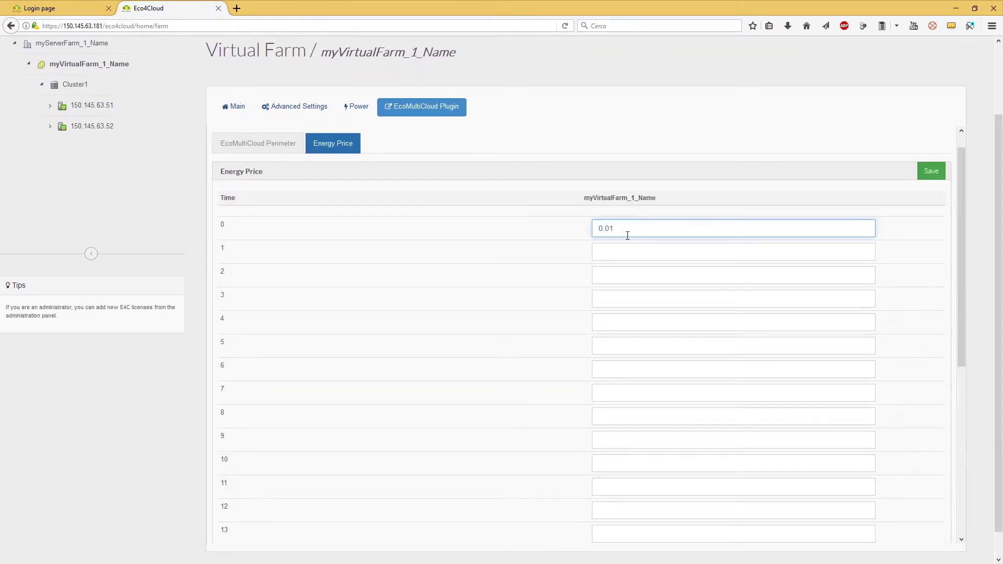
click(627, 251)
text(0.01)
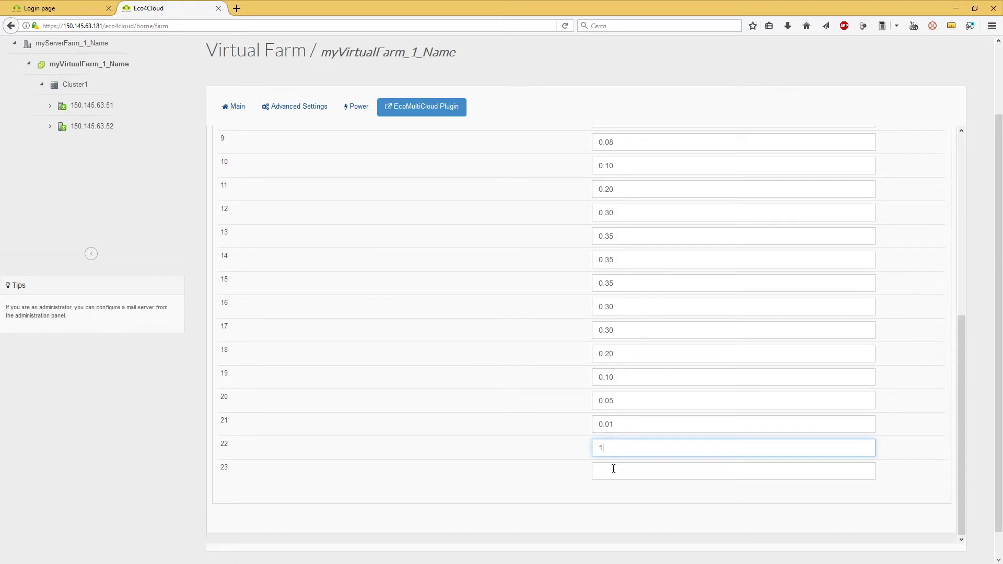
click(613, 469)
text(0.01)
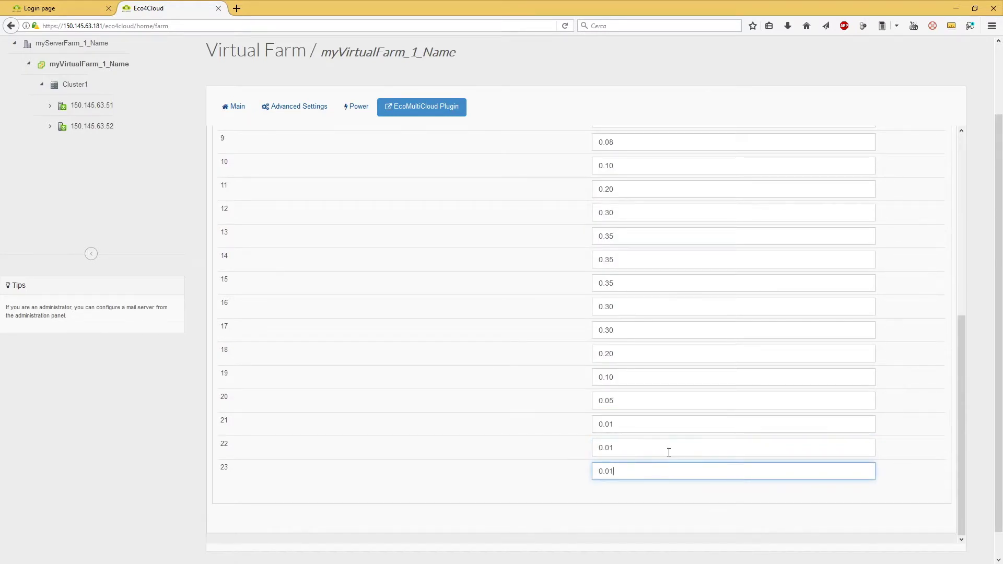
click(669, 453)
scroll(668, 452, up, 5)
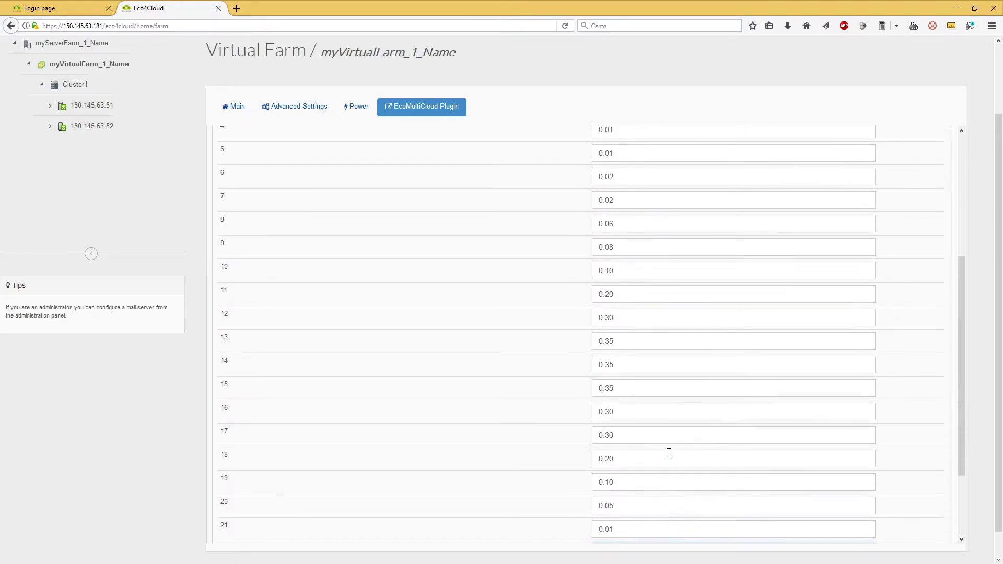
scroll(963, 319, up, 3)
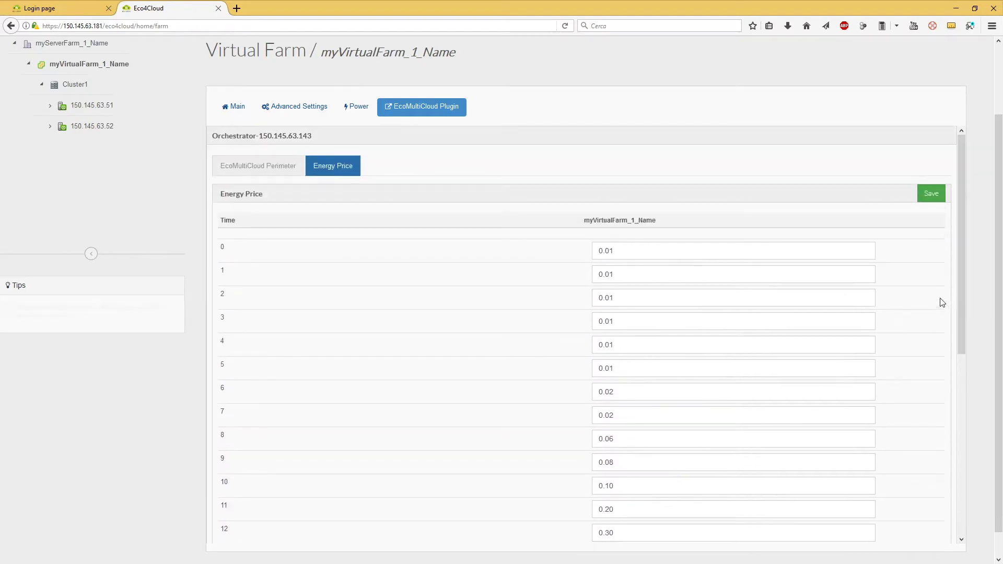
click(930, 195)
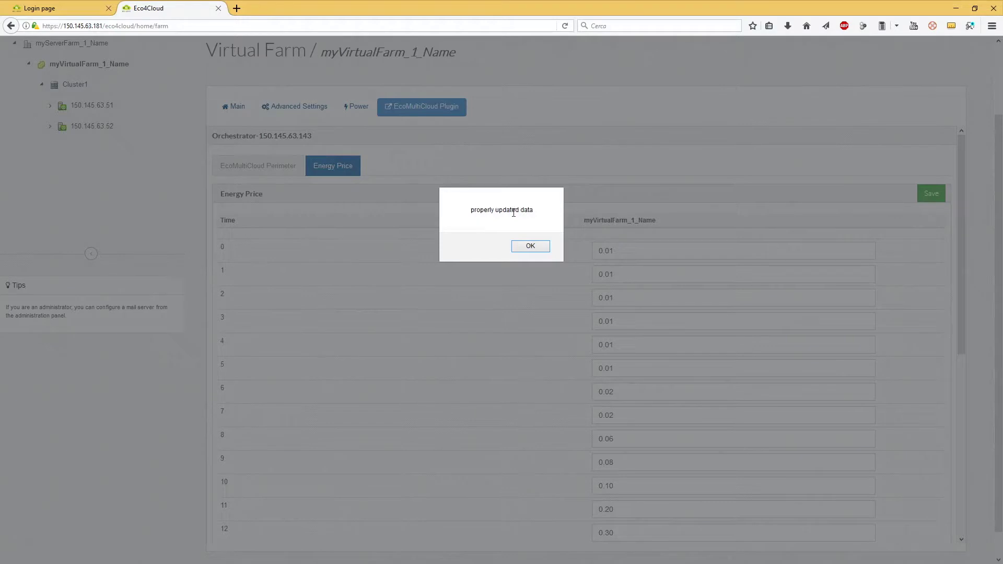
click(530, 246)
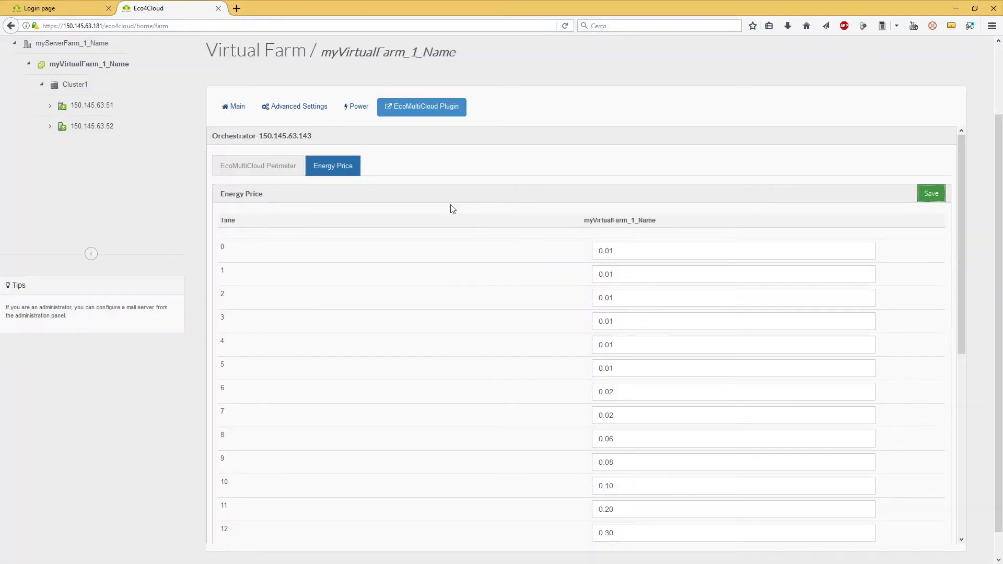
click(63, 9)
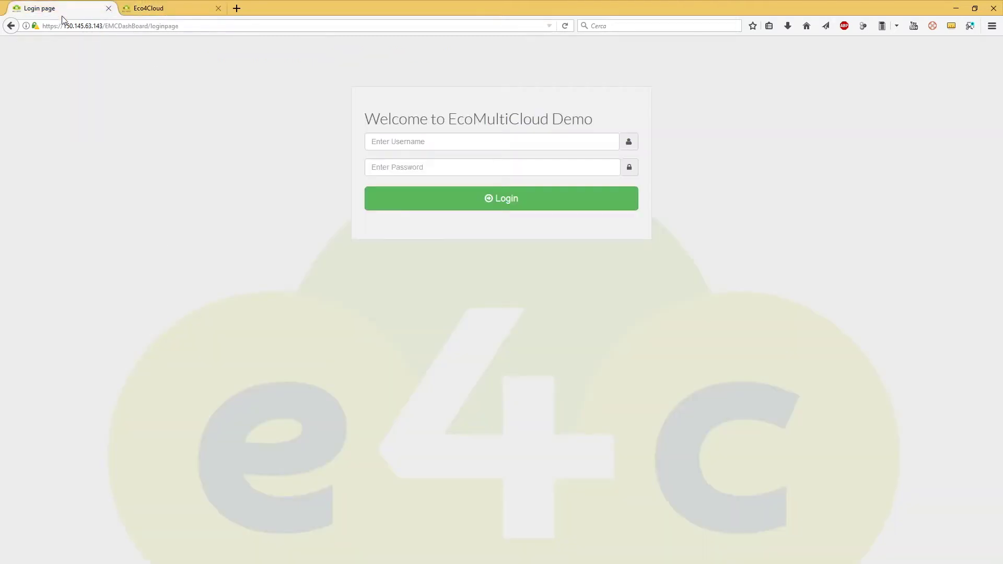
double_click(477, 121)
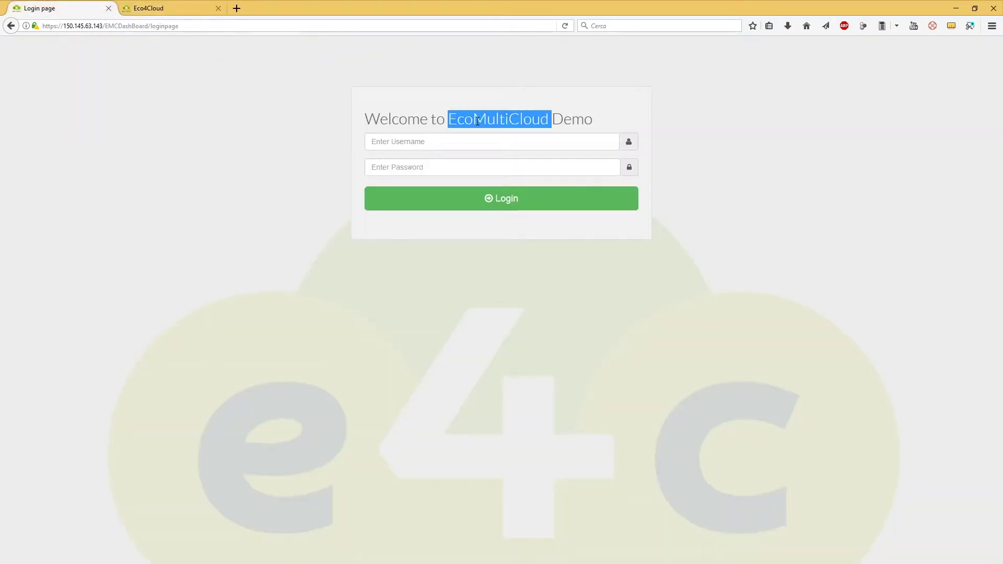
click(633, 202)
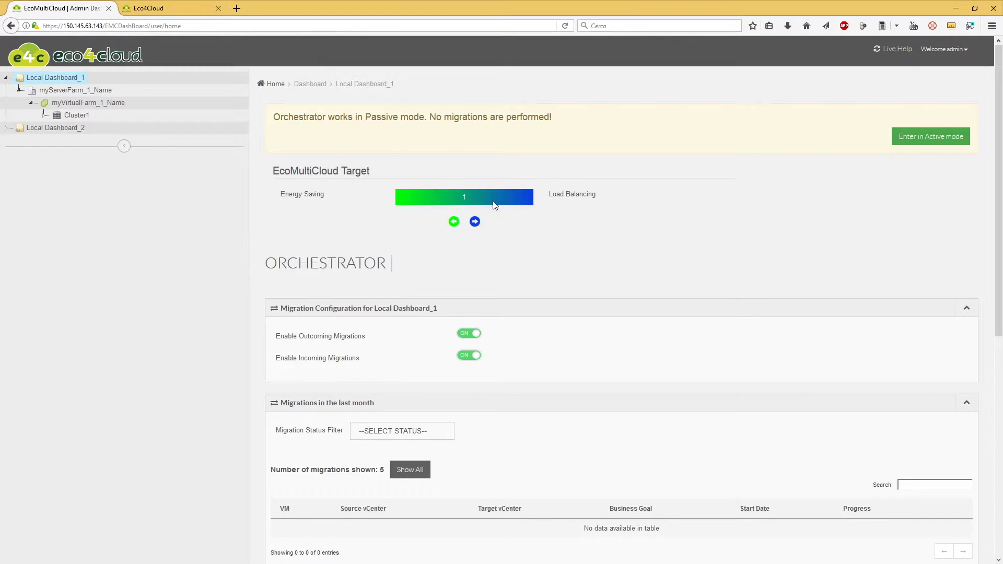
click(170, 11)
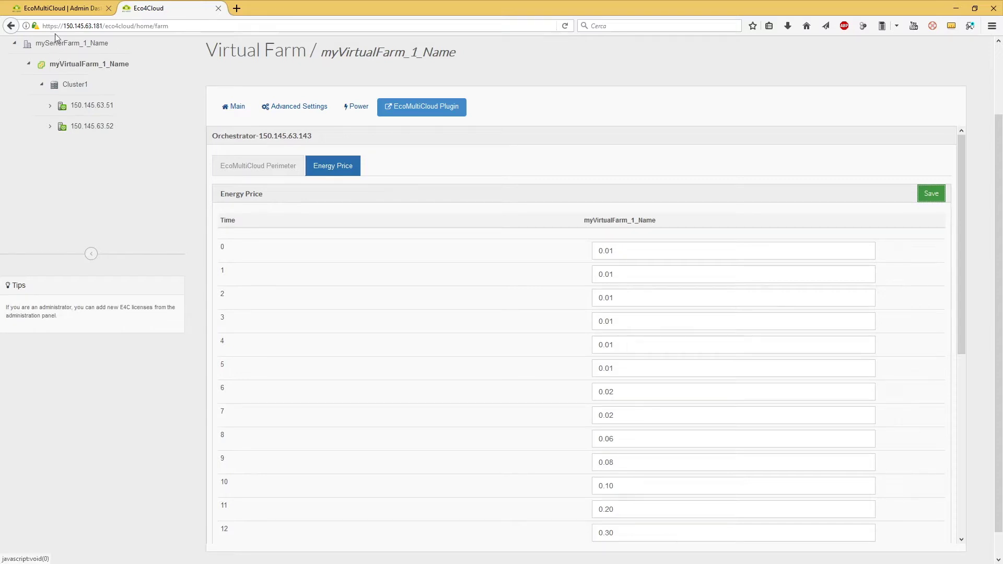
click(59, 11)
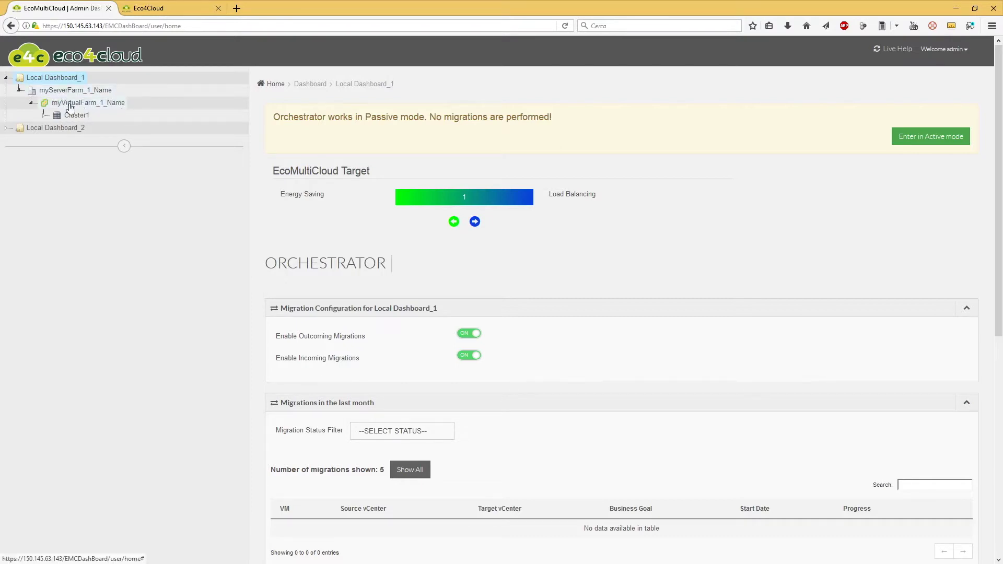
click(103, 107)
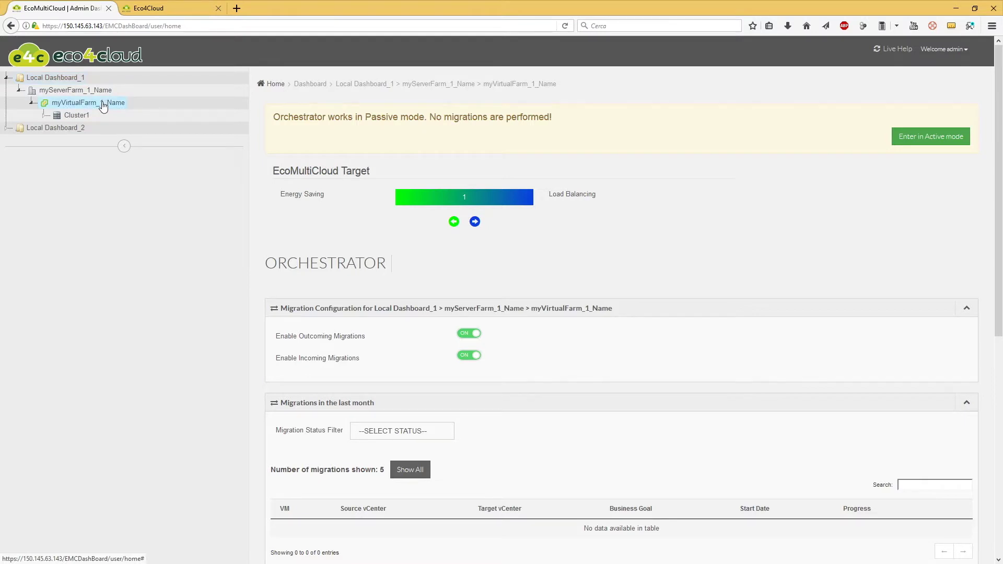
scroll(349, 207, down, 3)
scroll(350, 205, down, 9)
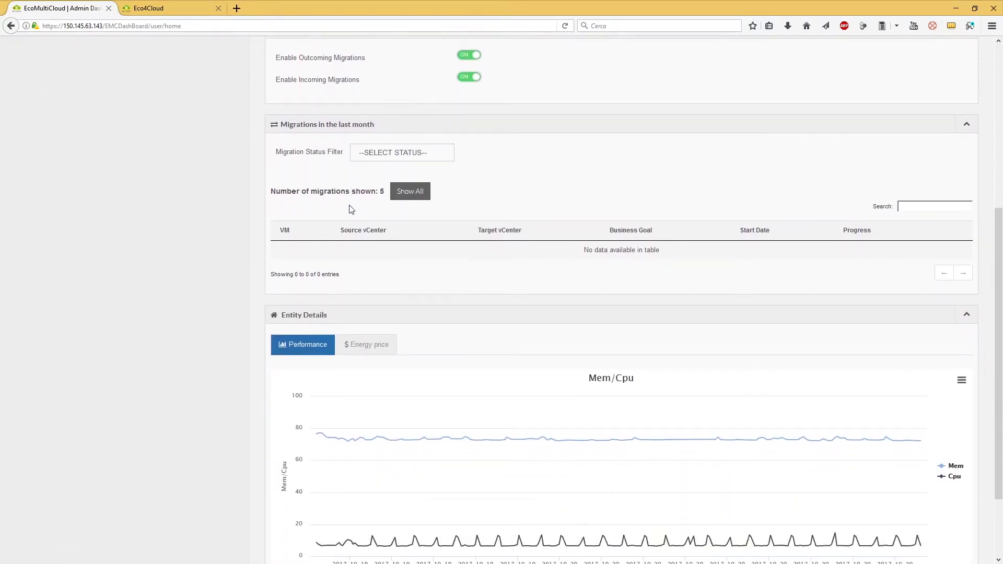
scroll(456, 225, down, 2)
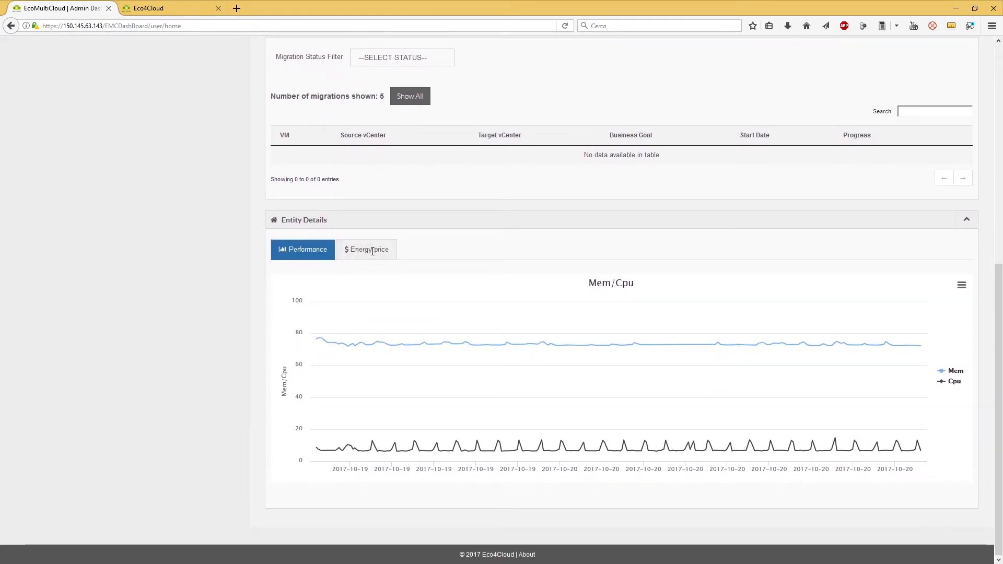
click(373, 251)
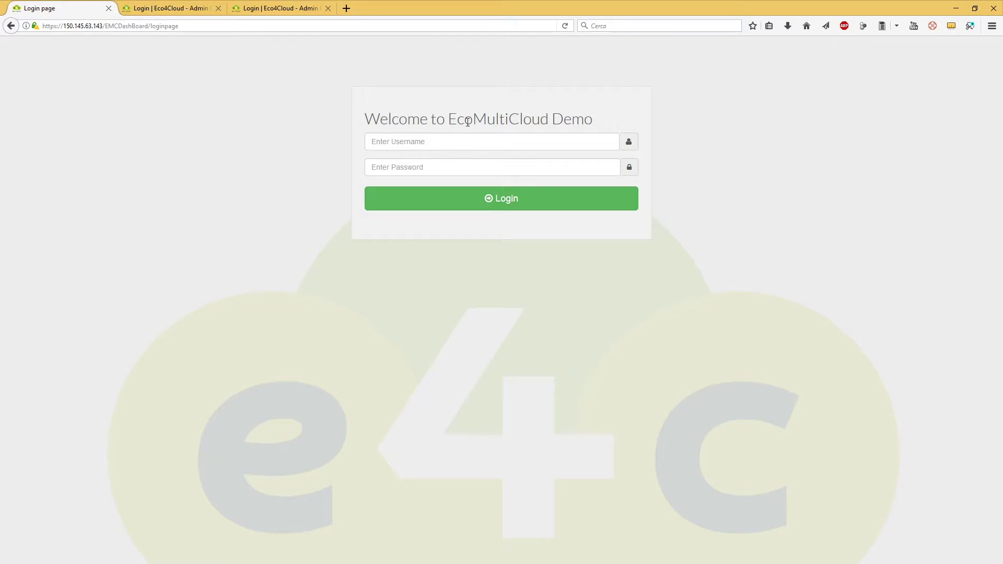
Sign in to the EcoMultiCloud dashboard with the admin username and password.
double_click(467, 121)
click(490, 262)
click(497, 147)
text(admin)
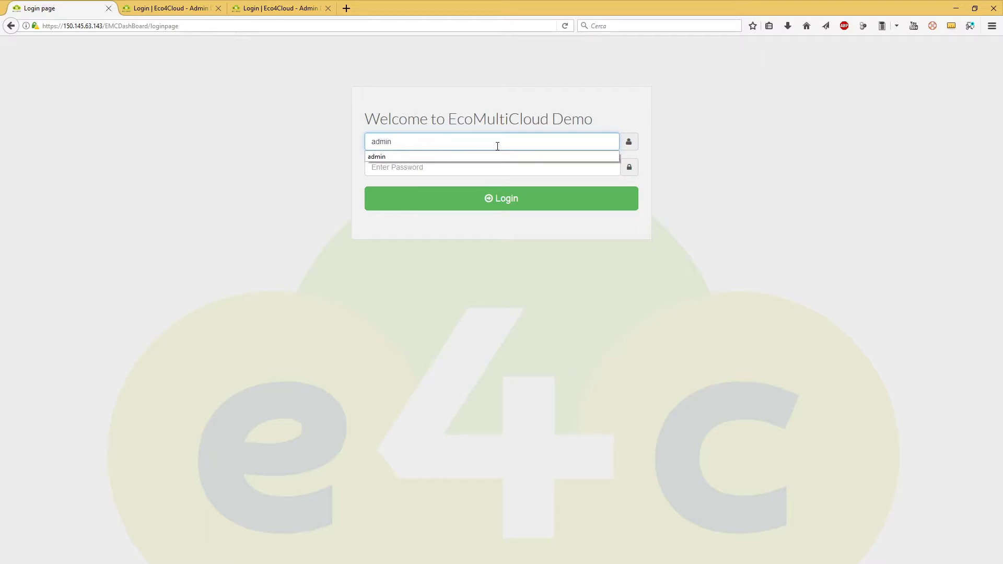
key(Tab)
text(democloud)
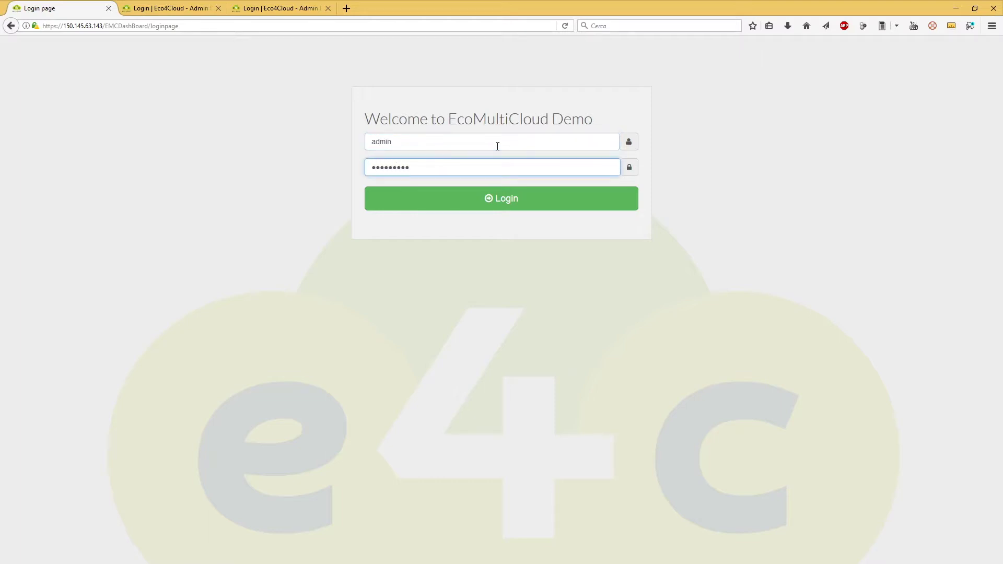
click(502, 200)
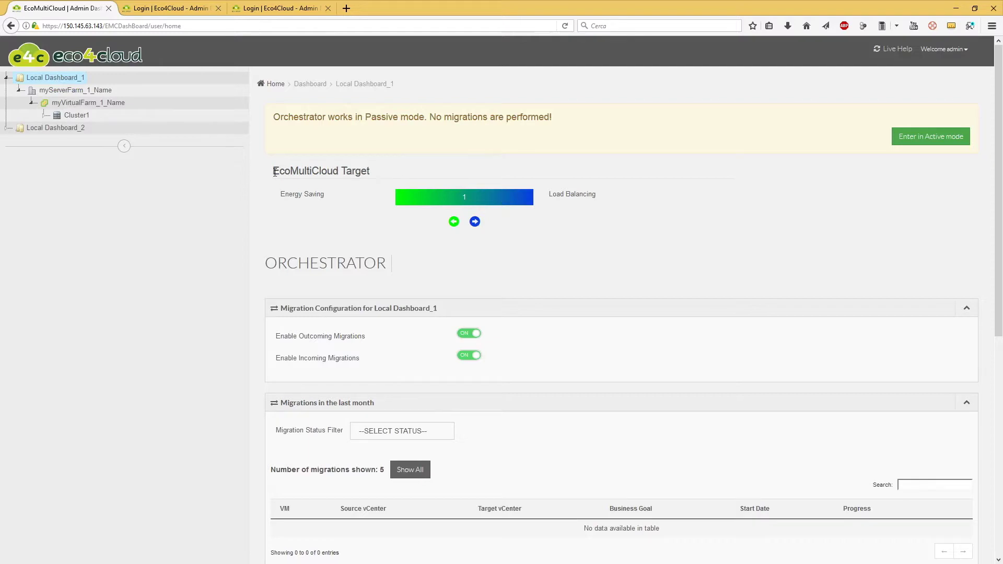
Lower the EcoMultiCloud Target one notch from 1 toward Energy Saving.
drag(601, 195, 548, 194)
click(573, 207)
Step the EcoMultiCloud Target down to 0.2, then back up to 1.
click(454, 222)
click(454, 222)
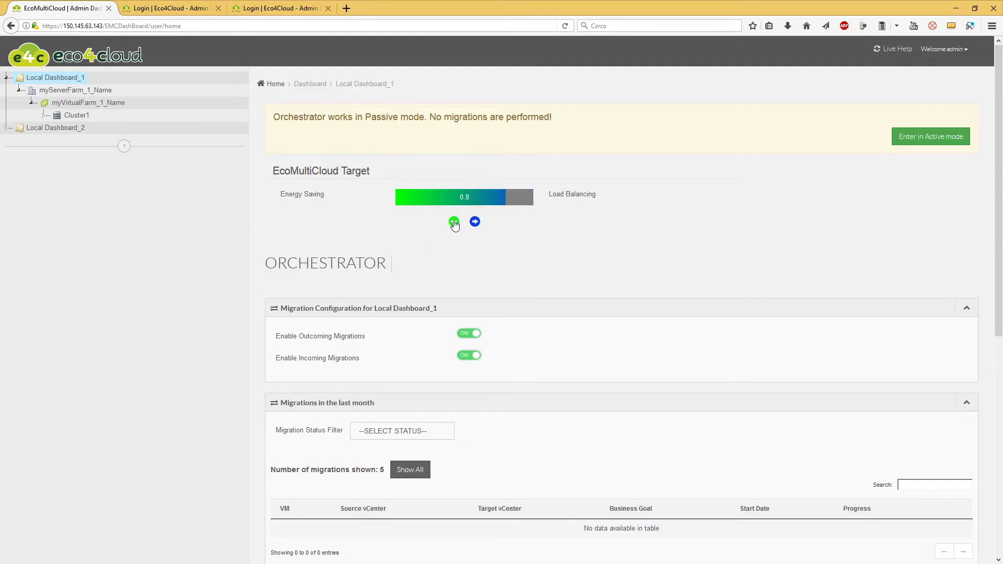
click(454, 222)
click(454, 222)
click(454, 222)
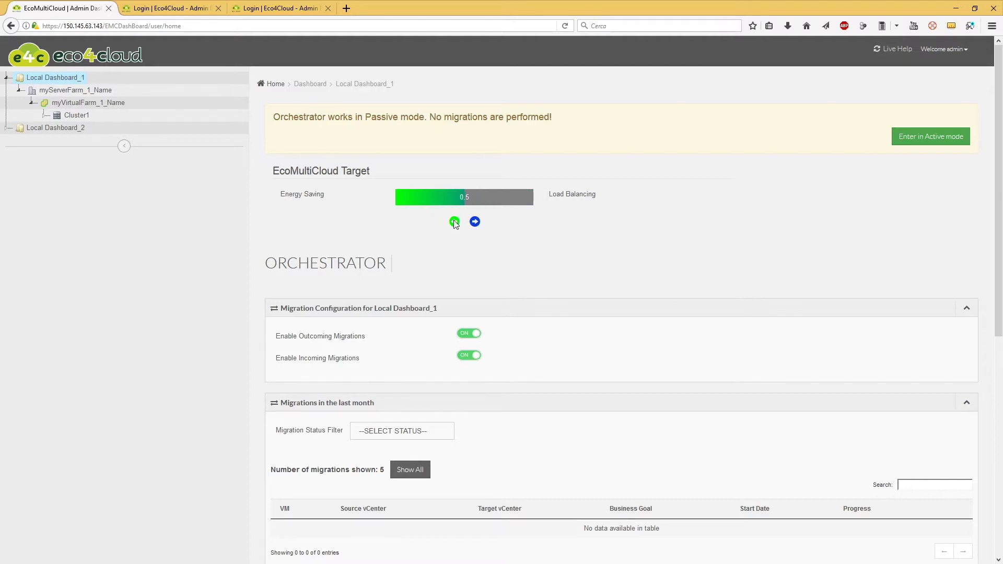
click(453, 222)
click(453, 222)
click(454, 222)
click(474, 222)
click(475, 222)
click(475, 222)
click(474, 222)
click(475, 222)
click(475, 222)
click(474, 222)
click(475, 222)
Settle the EcoMultiCloud Target at 0.7 and log out of the admin session.
click(454, 223)
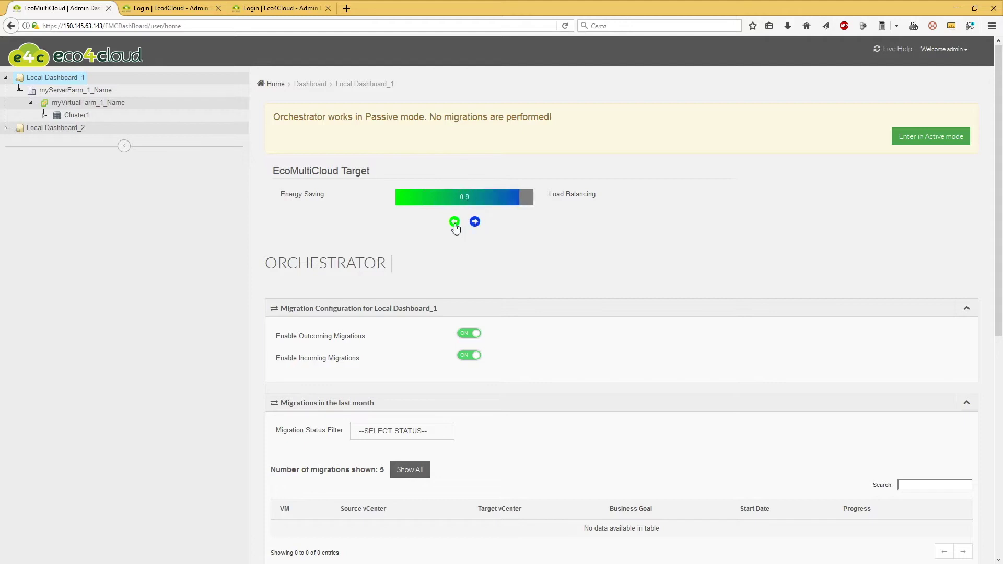
click(453, 223)
click(454, 222)
click(454, 222)
click(475, 222)
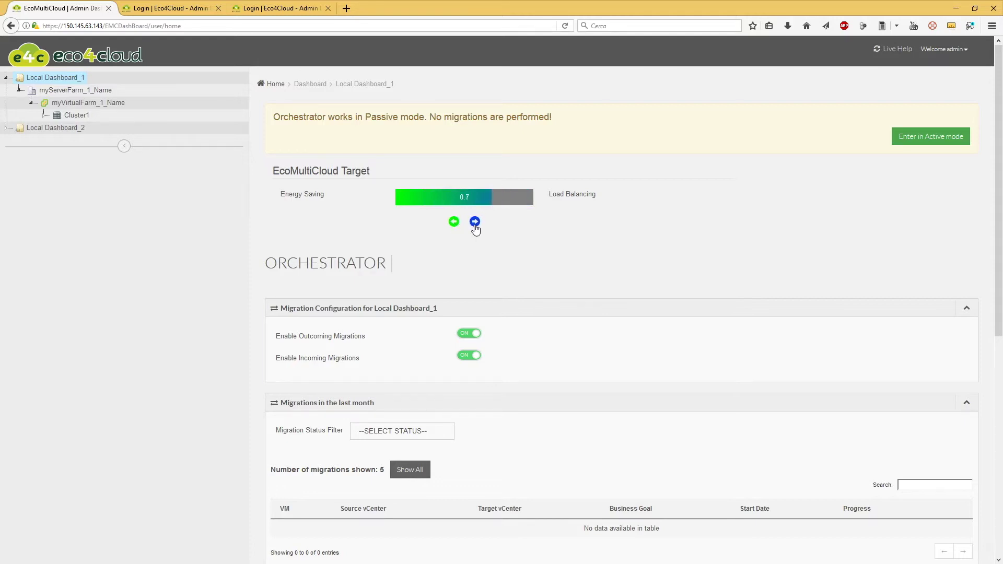
click(932, 50)
click(924, 90)
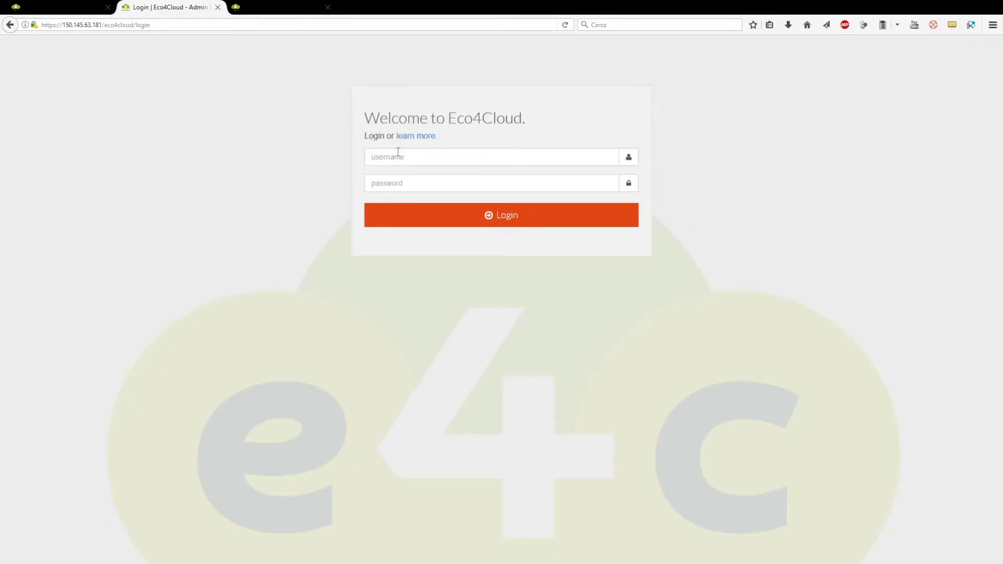
Log back into Eco4Cloud and open the myCompany_1_Name overview (1 cluster, 2 hosts, 44 VMs).
click(399, 153)
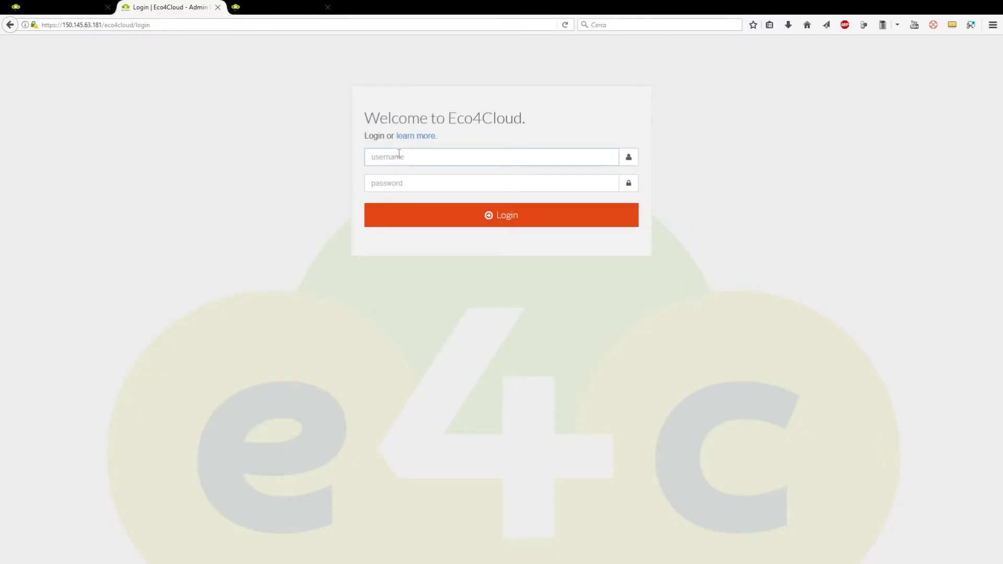
text(admin)
key(Tab)
text(*******)
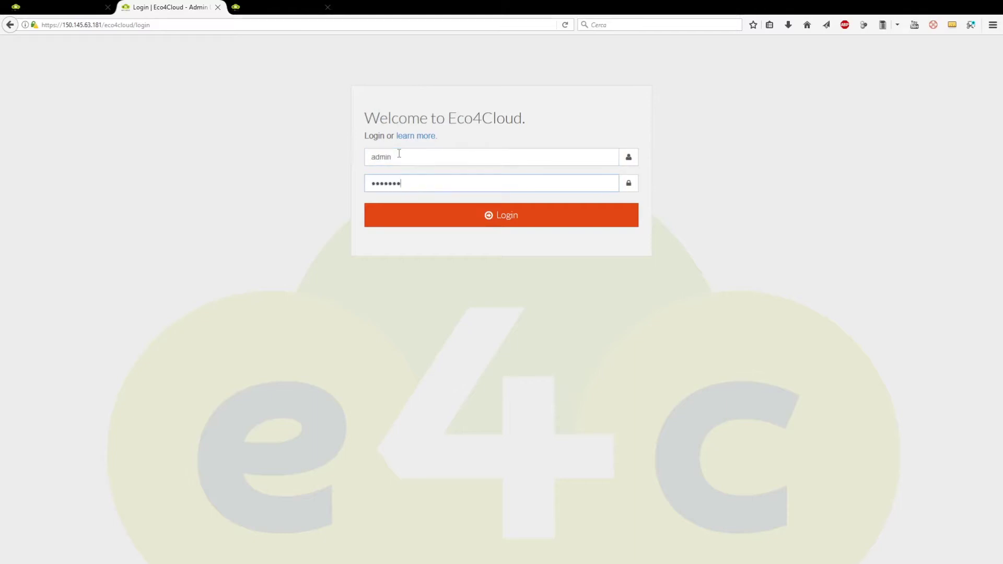
key(Return)
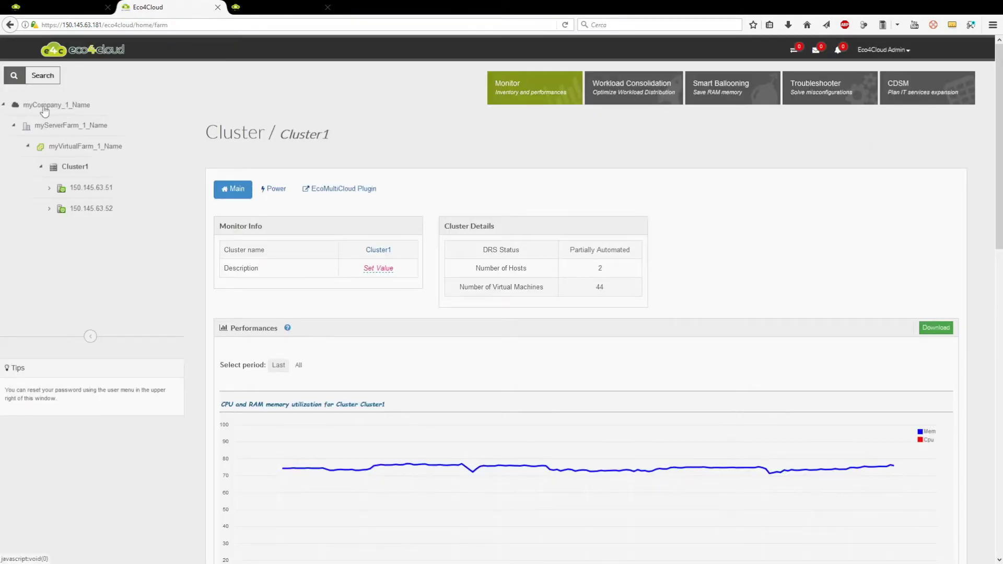
click(53, 110)
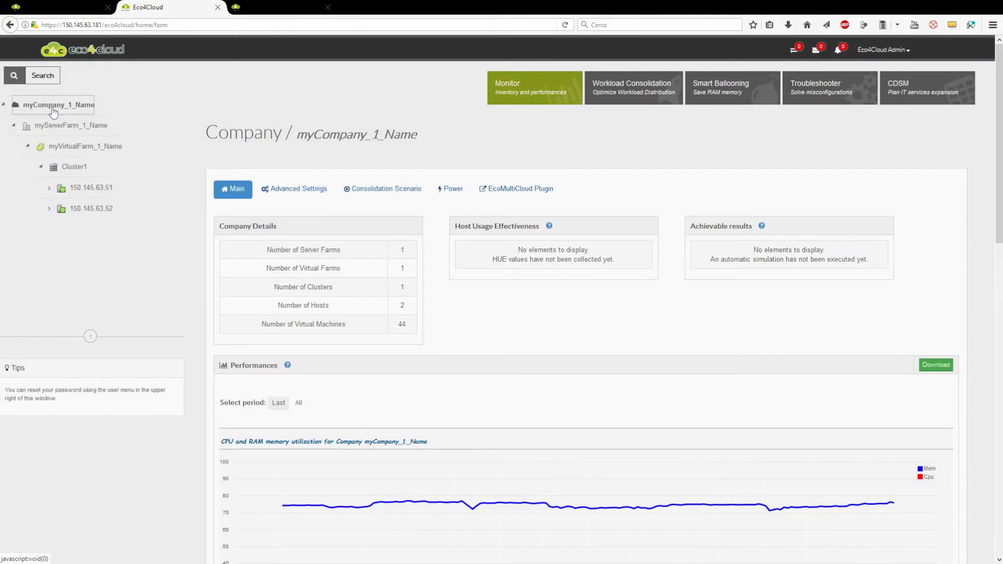
Show myCompany_1_Name's EcoMultiCloud Plugin settings and expand host 150.145.63.51 to list its VMs.
click(511, 194)
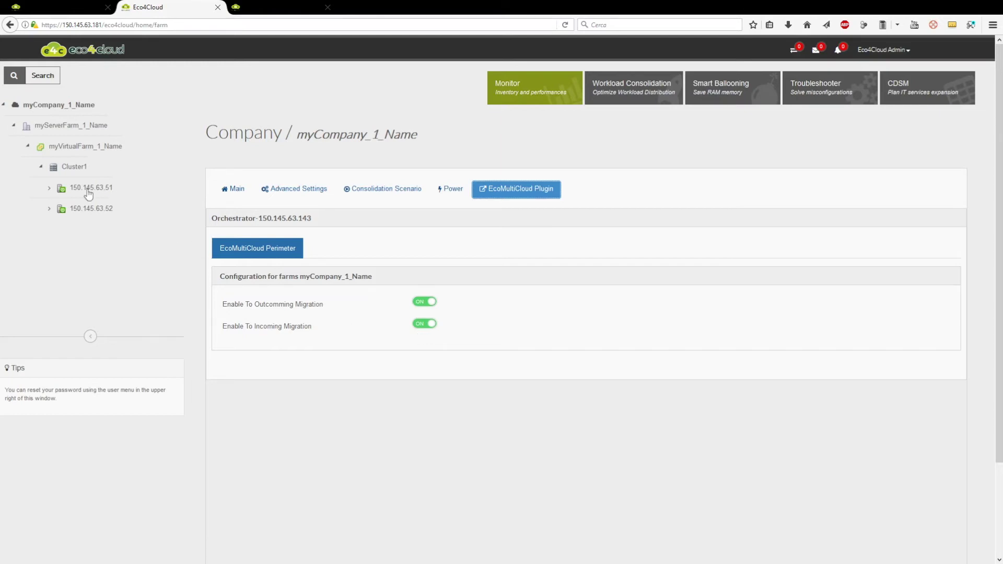
click(48, 190)
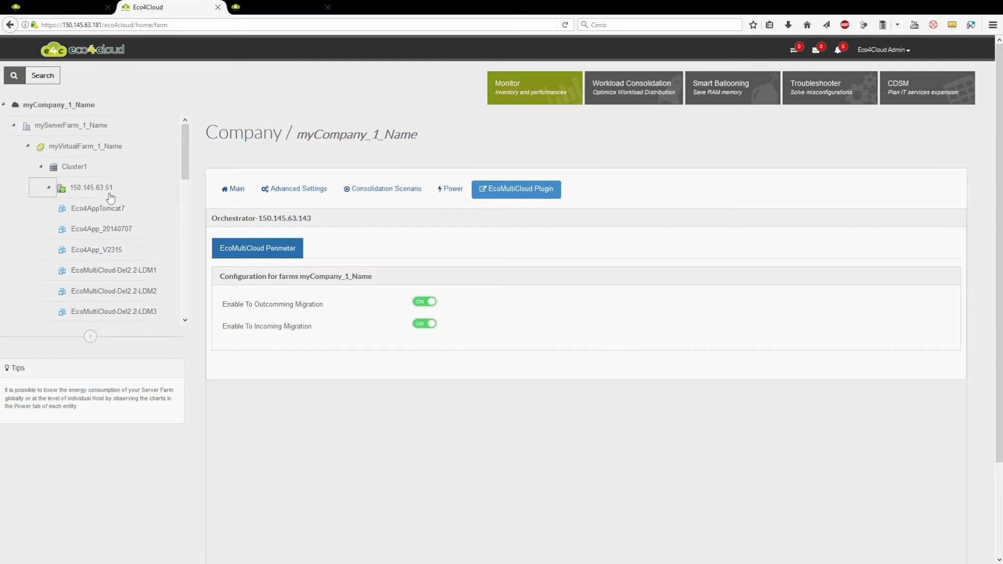
Turn Enable To Outcomming Migration OFF for host 150.145.63.51, then open Eco4App_V2315.
click(90, 190)
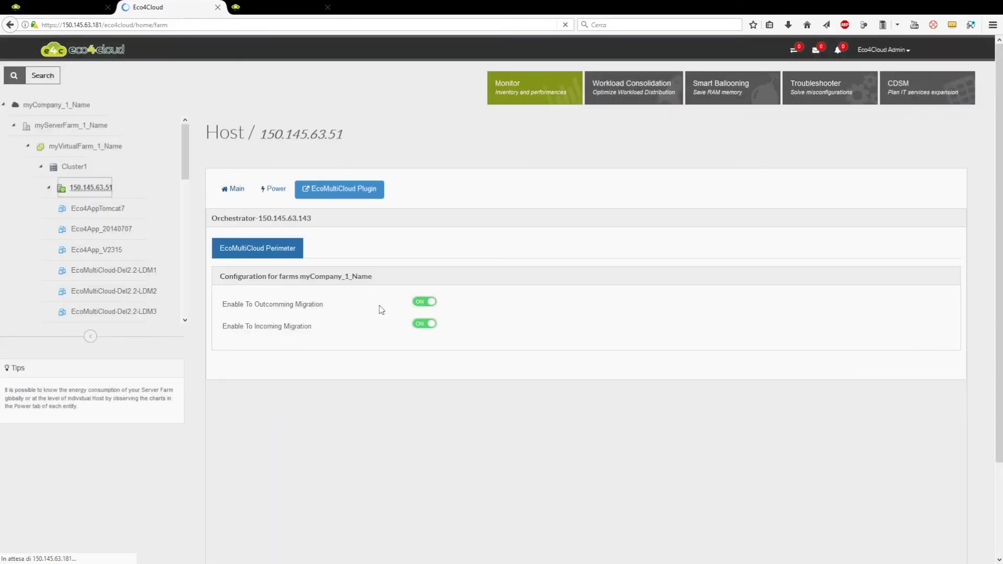
click(426, 304)
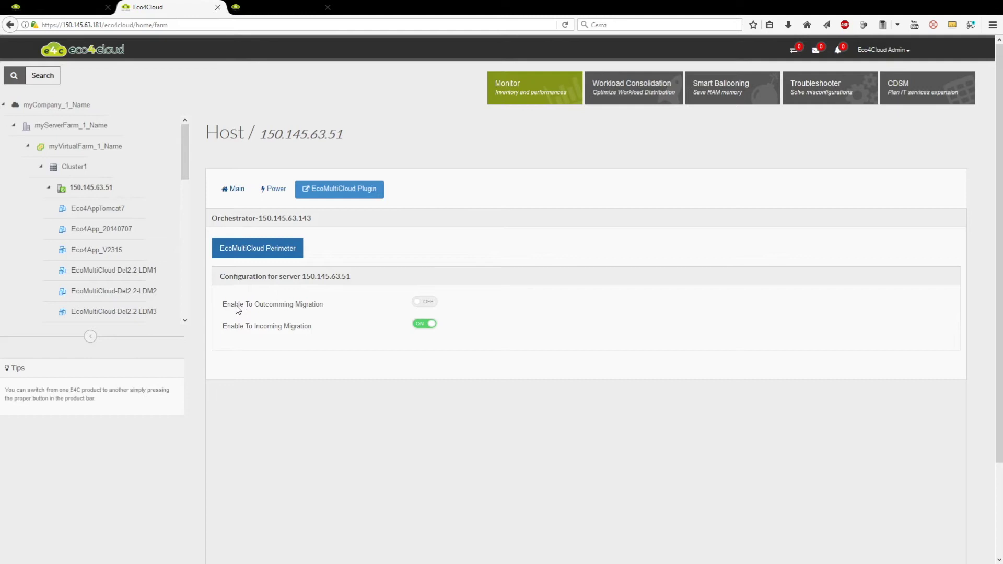
click(95, 255)
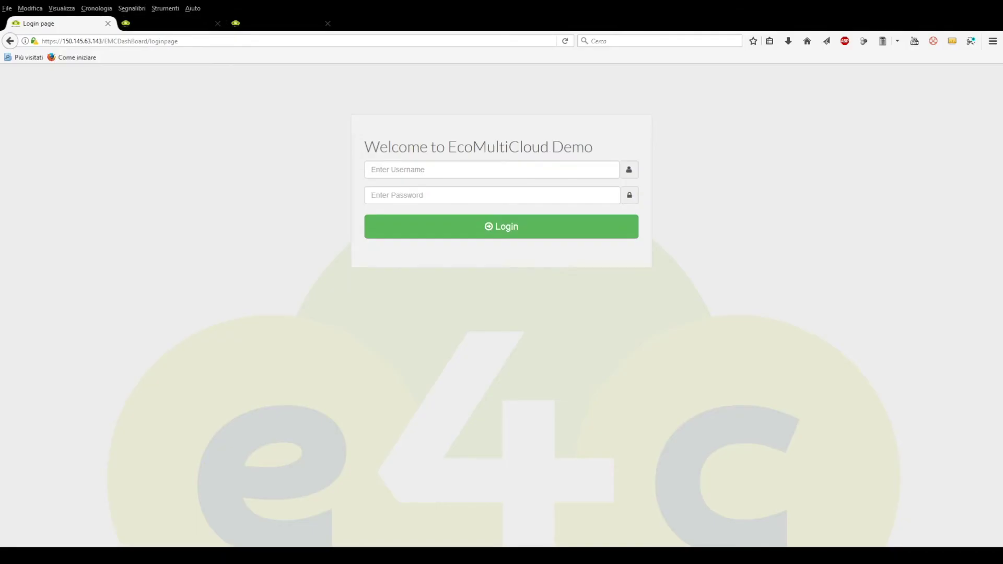
Go full screen and log in to EcoMultiCloud as admin to reach Local Dashboard_1.
key(F11)
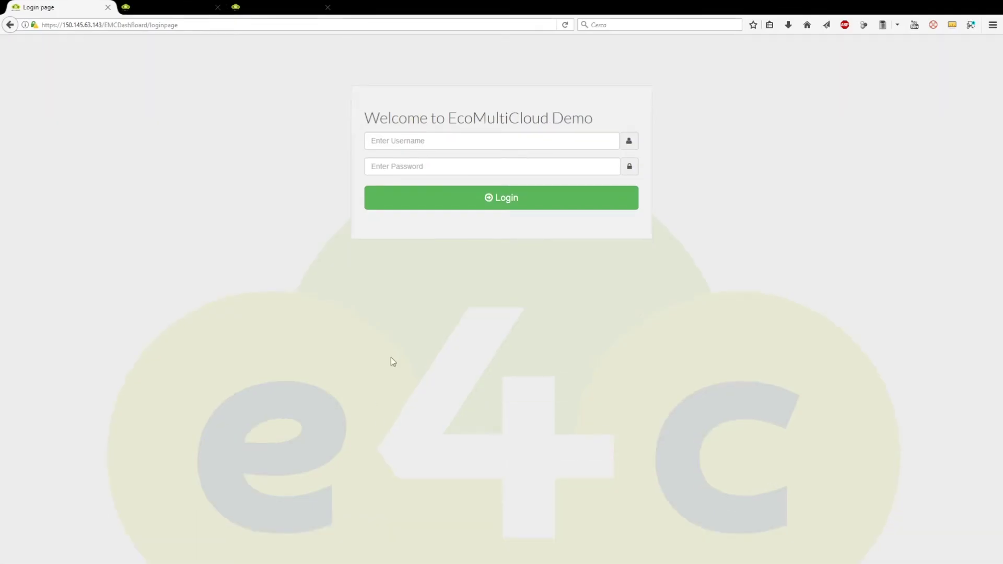
click(384, 140)
text(admin)
key(Tab)
text(admin123)
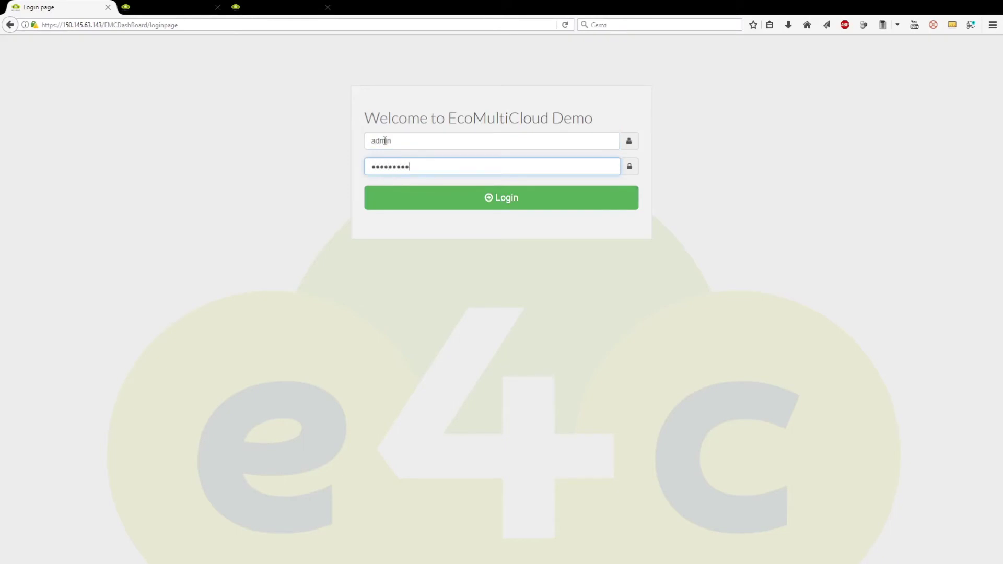
click(476, 202)
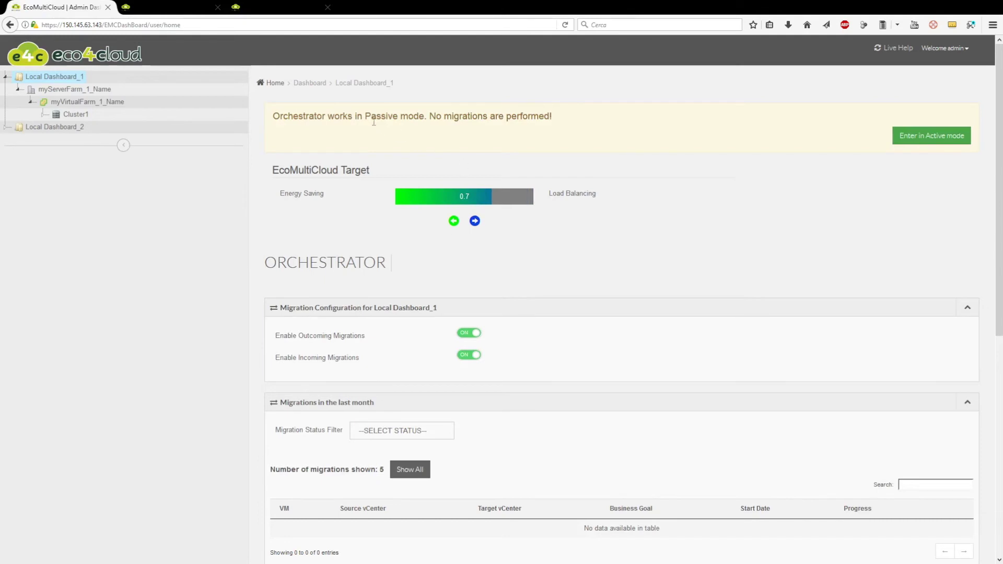
drag(364, 116, 423, 116)
click(422, 141)
click(927, 146)
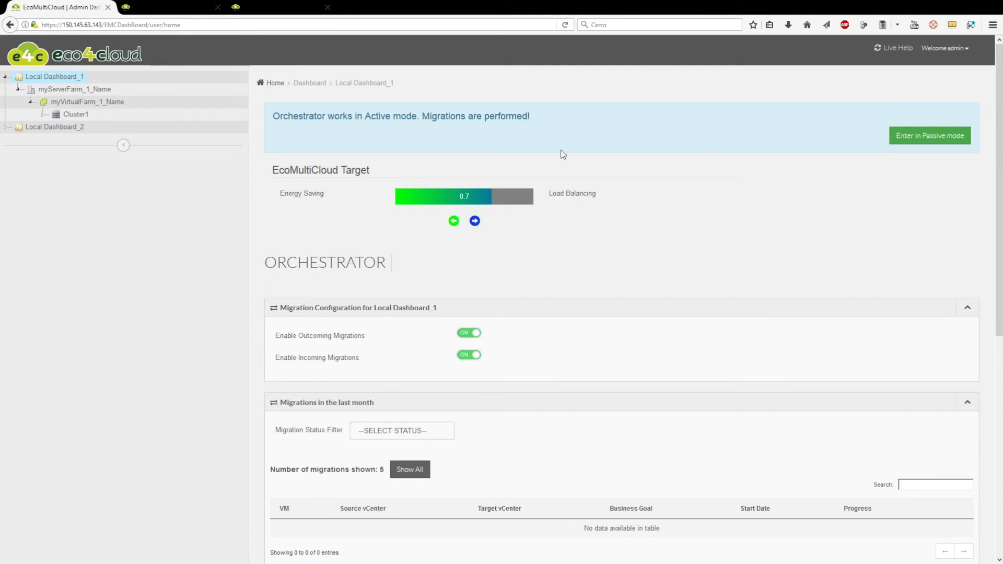
click(912, 146)
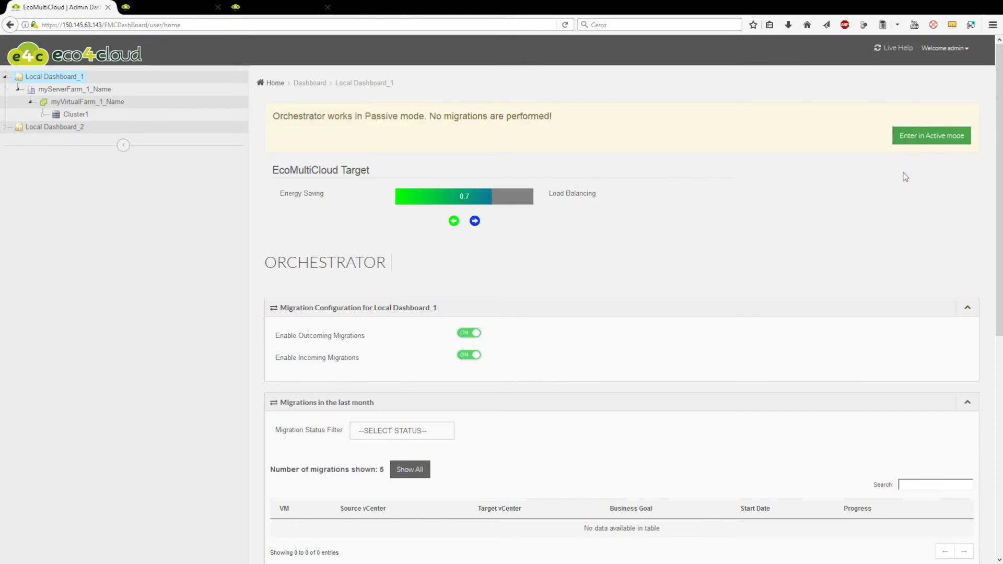
Log out from the Welcome admin menu and fill the login form with the administrator's username and password.
click(944, 48)
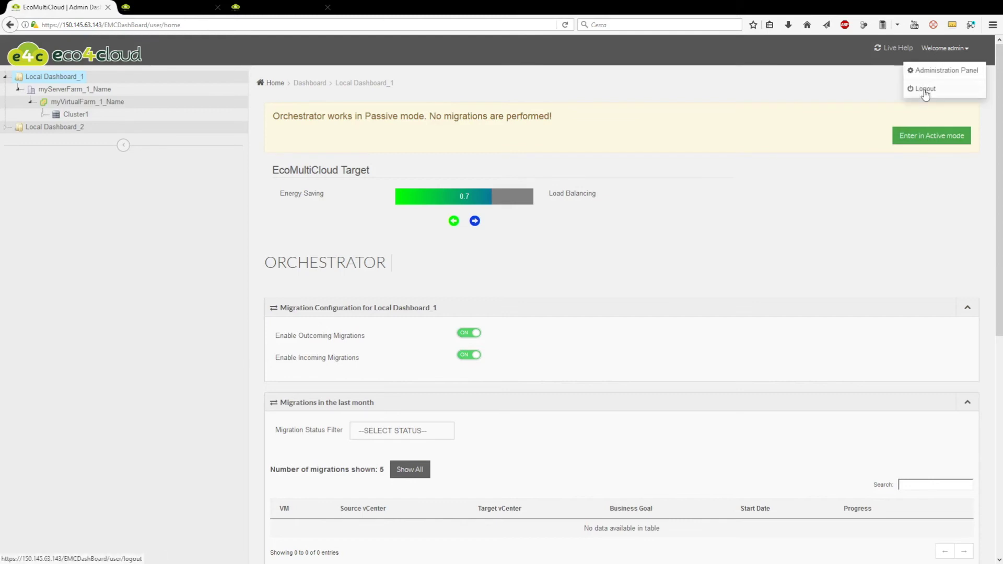
click(925, 90)
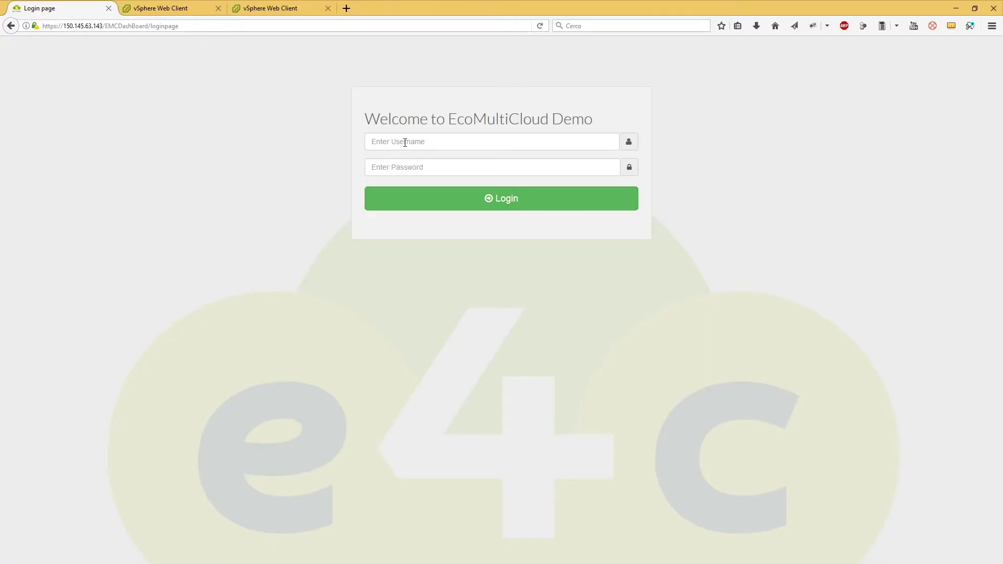
click(405, 142)
text(admin)
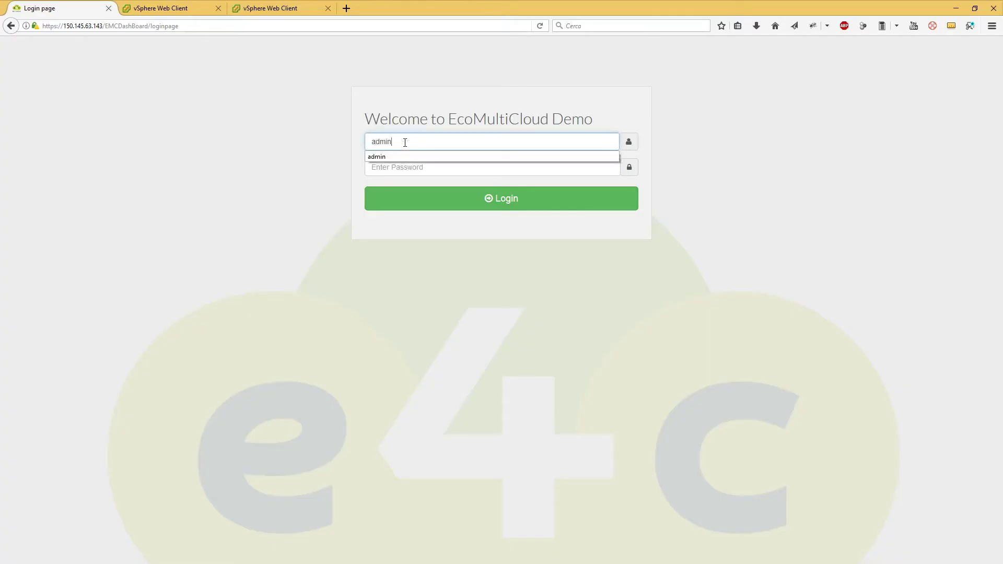
key(Tab)
text(admin)
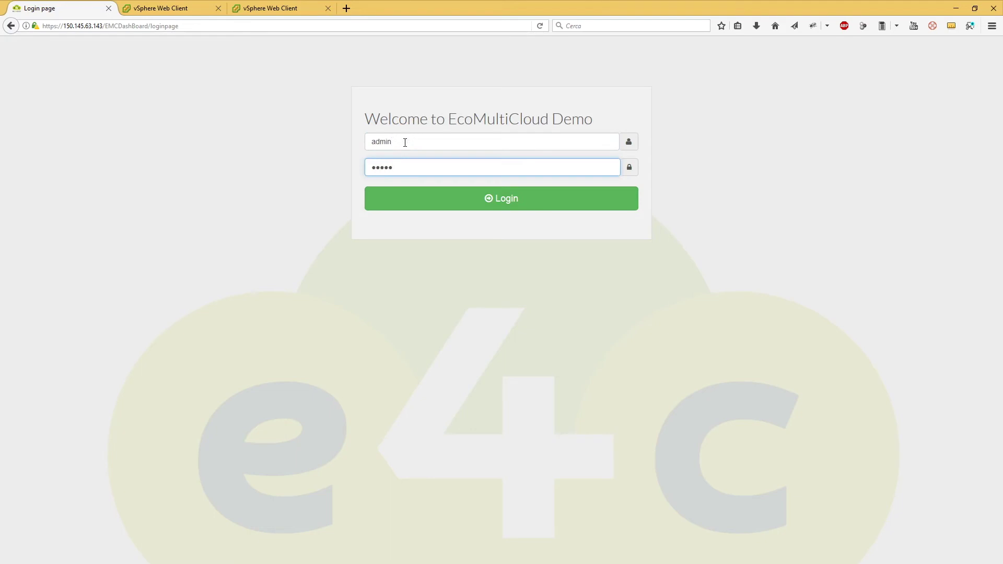
text(1234)
Log back in and show all three completed ServerGit migrations under Migrations in the last month.
key(Return)
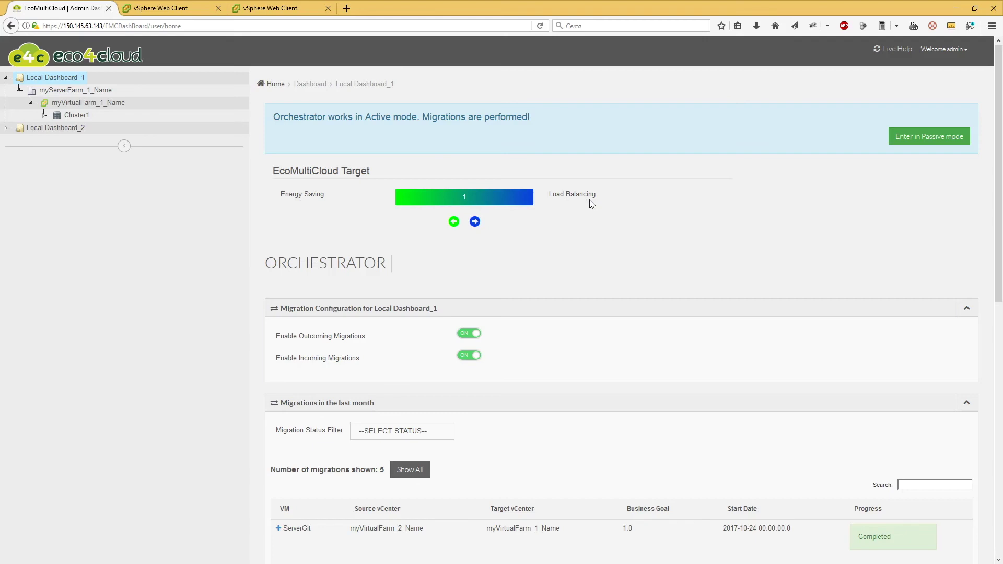
scroll(589, 199, down, 5)
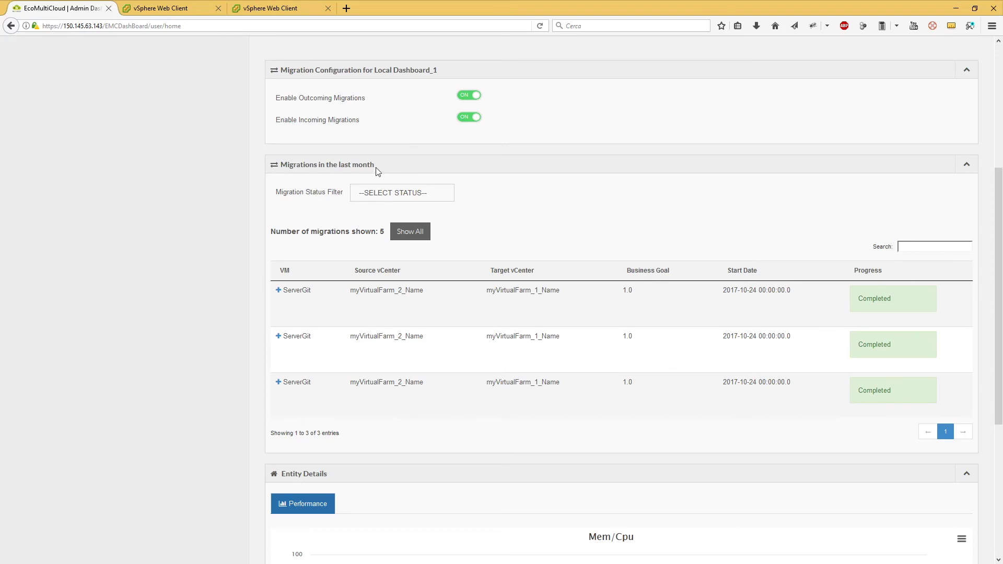
click(444, 192)
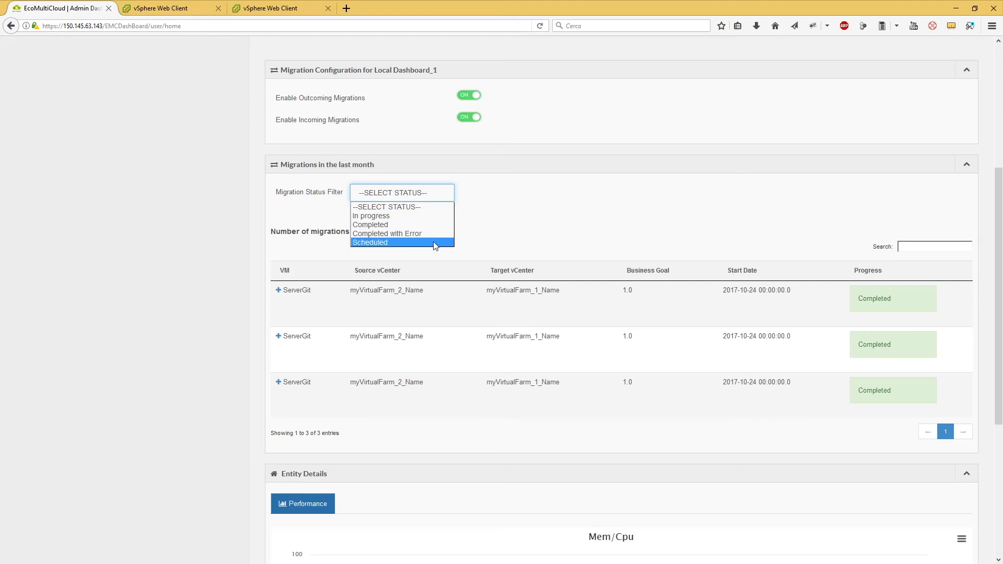
click(520, 225)
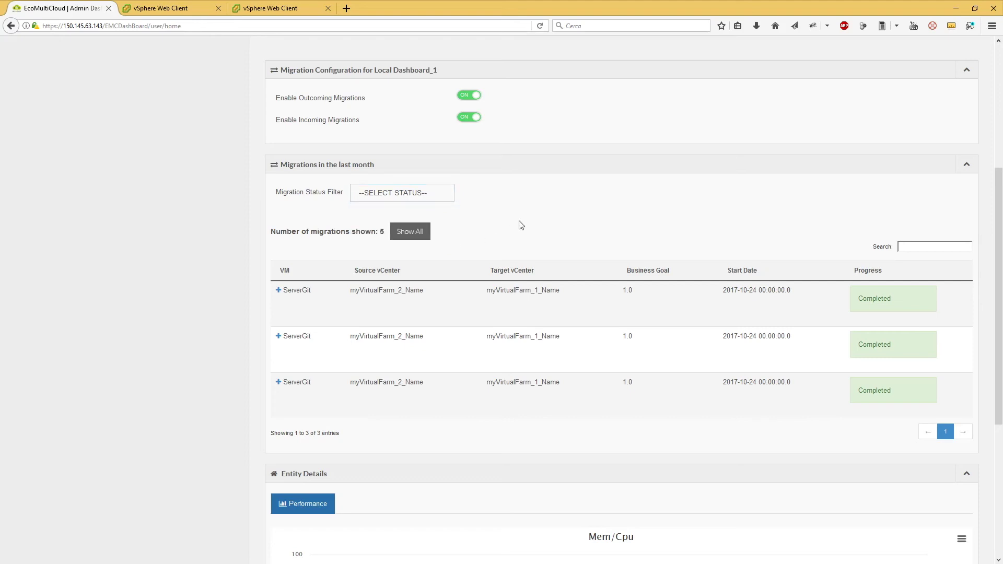
click(409, 239)
scroll(221, 230, down, 2)
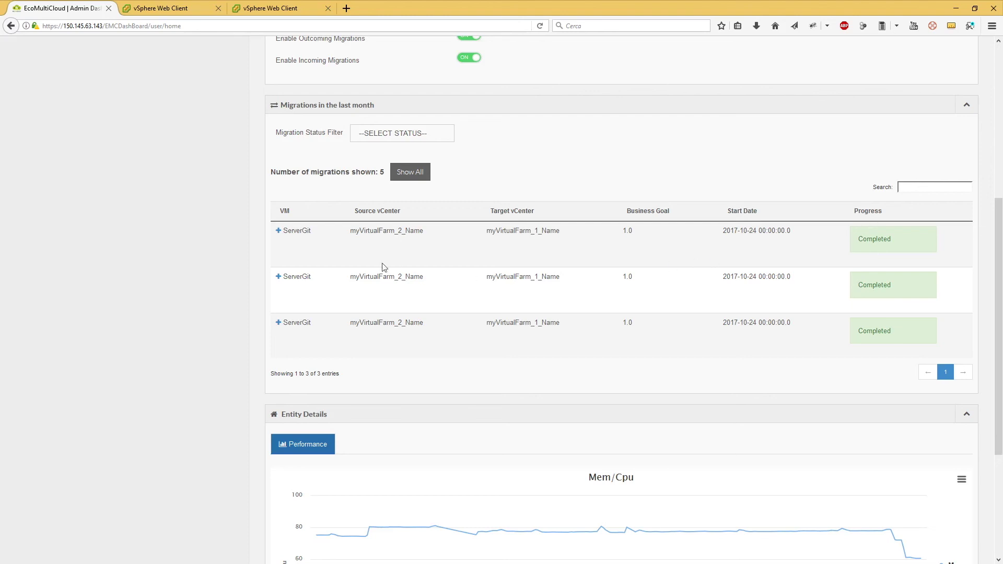
Expand the first ServerGit migration: Local Dashboard_2, Cluster2, datastore56 to Local Dashboard_1, Cluster1, datastore52OLD.
click(279, 231)
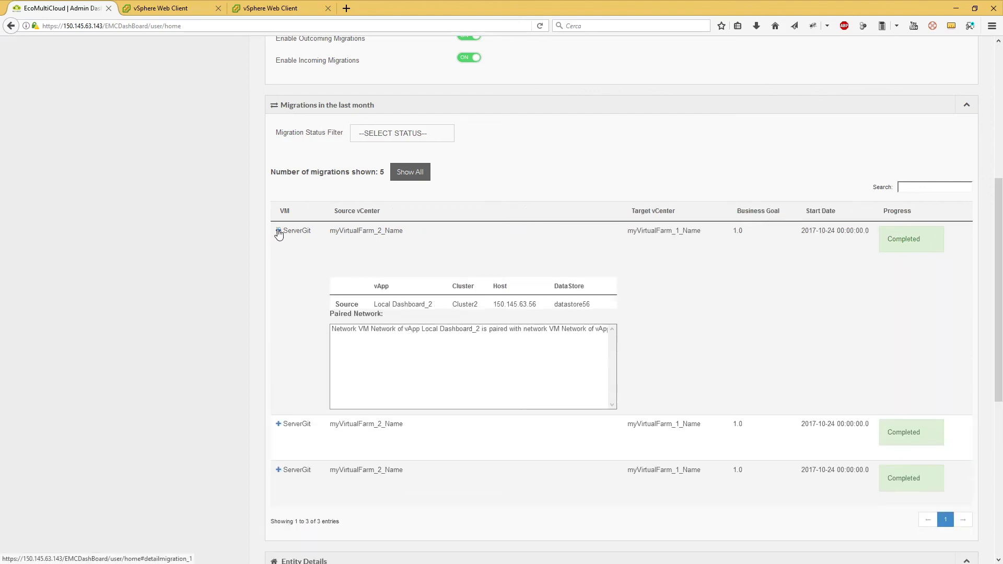
scroll(262, 253, down, 2)
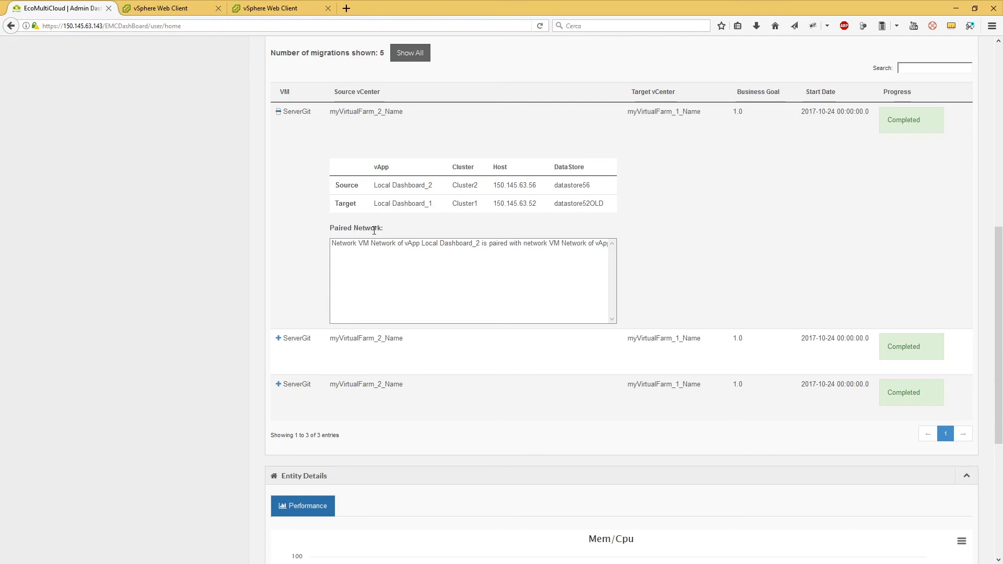
Switch to the vSphere Task Console showing Relocate virtual machine at 63% and vMotion receive at 31%.
click(159, 9)
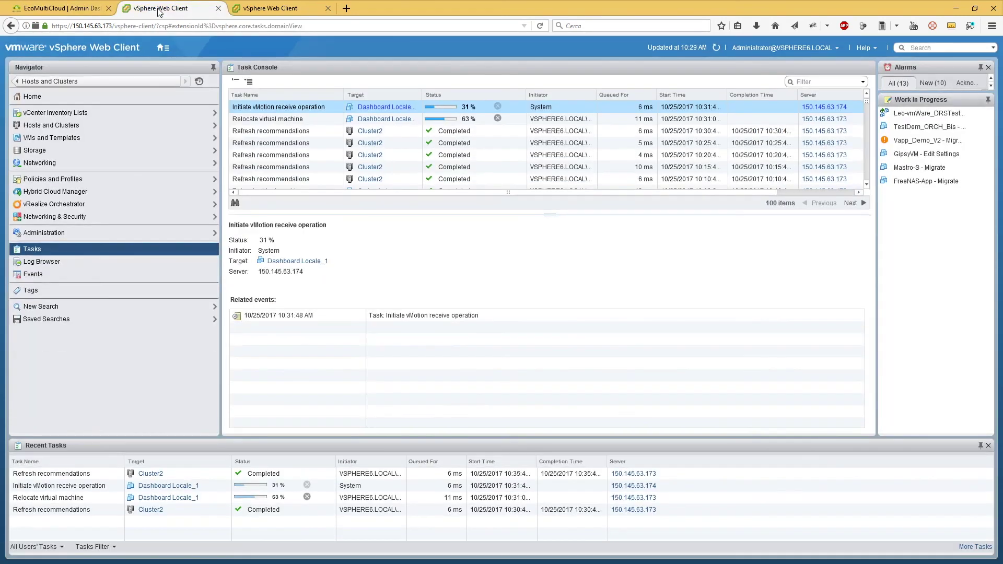